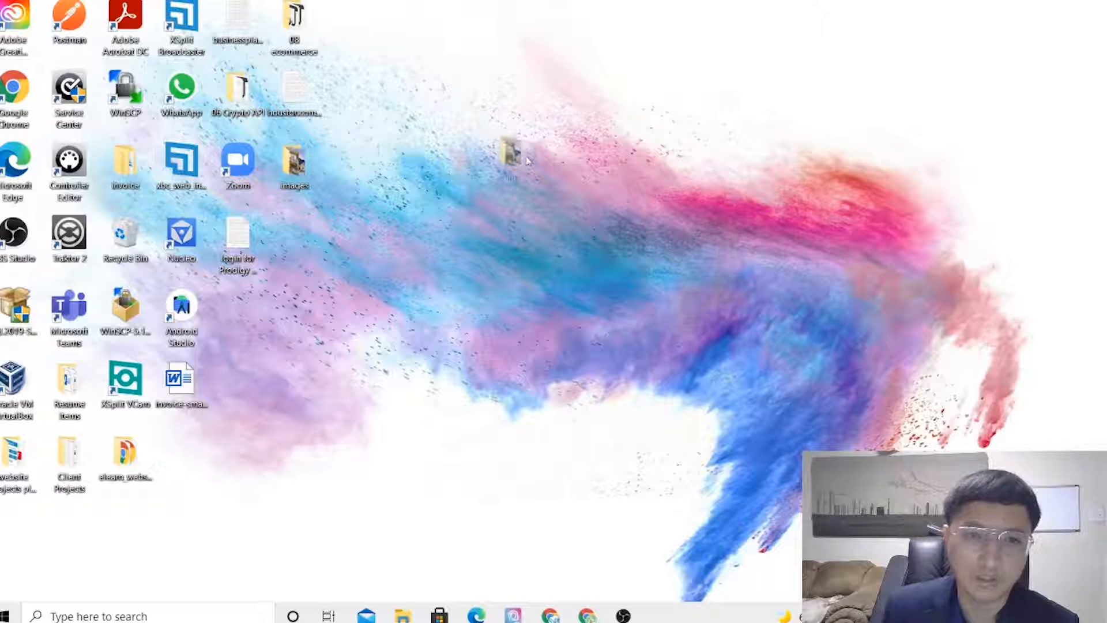
Delete the empty New folder from the images folder on the desktop, and close that folder's window.
double_click(523, 176)
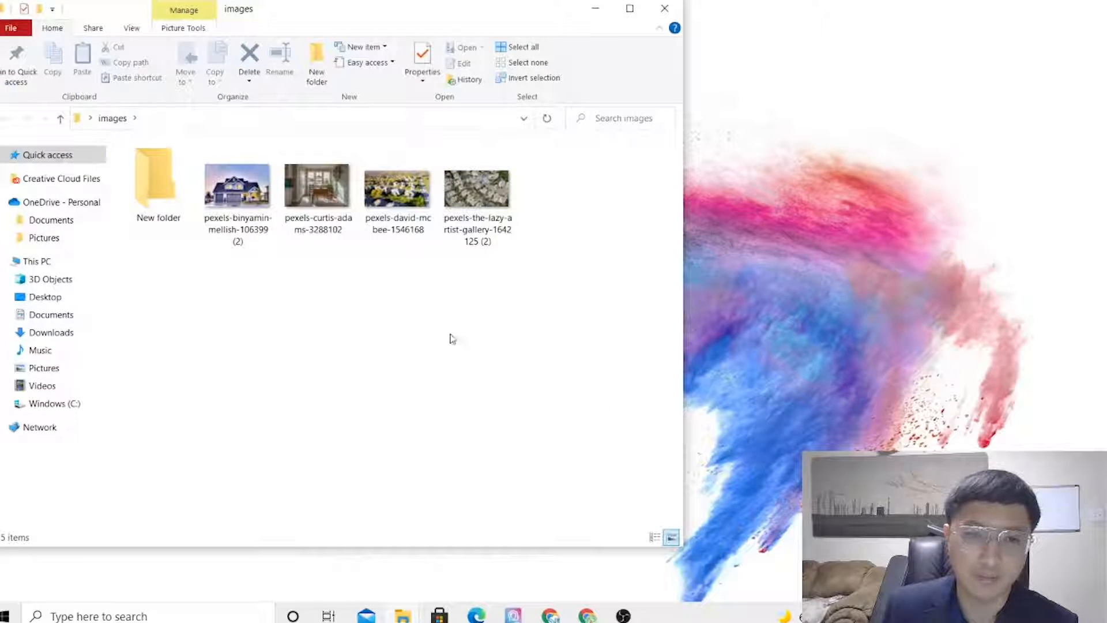
left_click(155, 209)
right_click(156, 204)
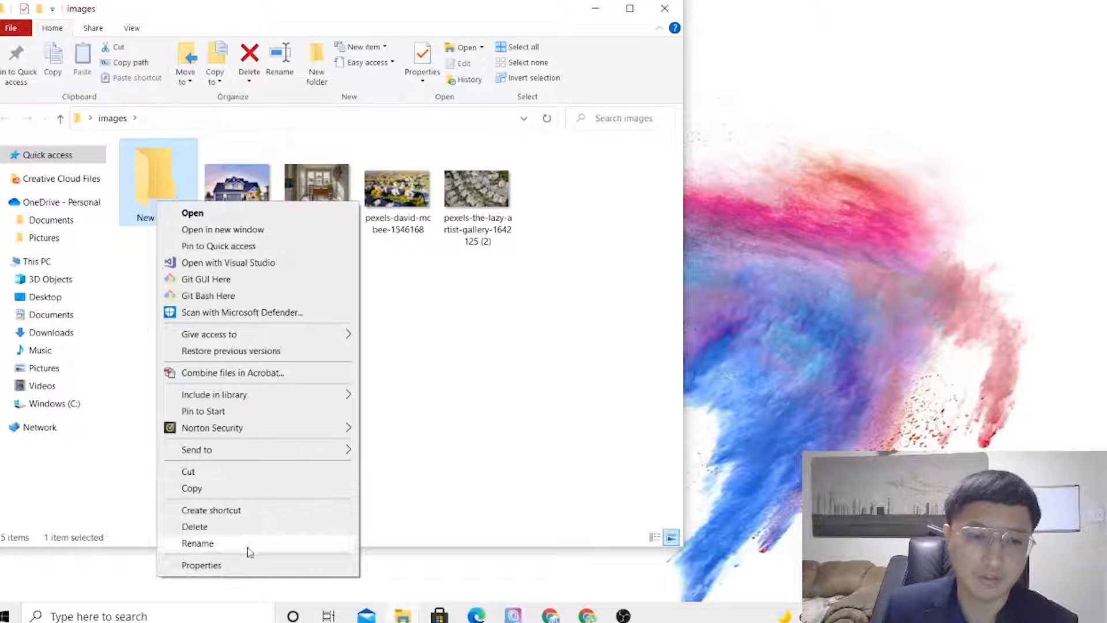
left_click(234, 526)
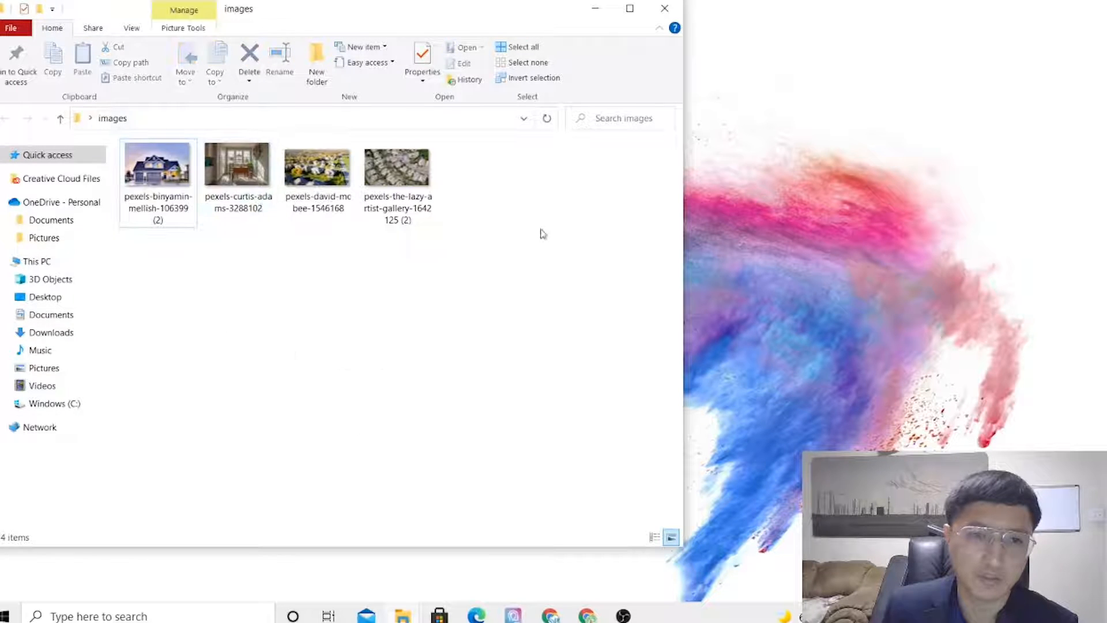
left_click(665, 8)
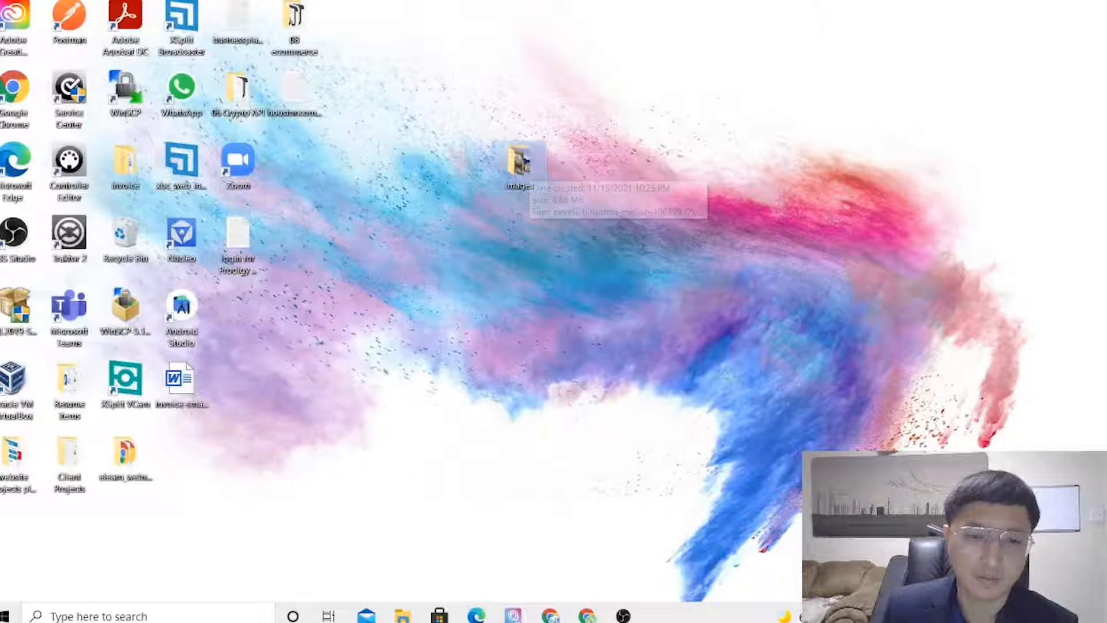
Launch Adobe Photoshop 2022 and open the Image Processor script.
left_click(178, 615)
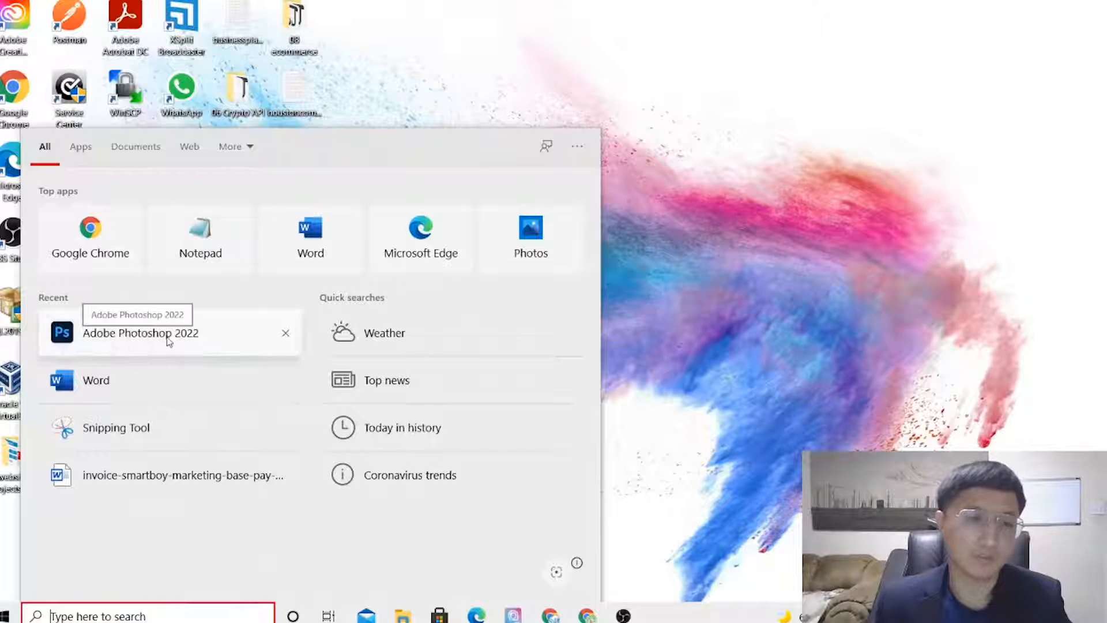
left_click(205, 346)
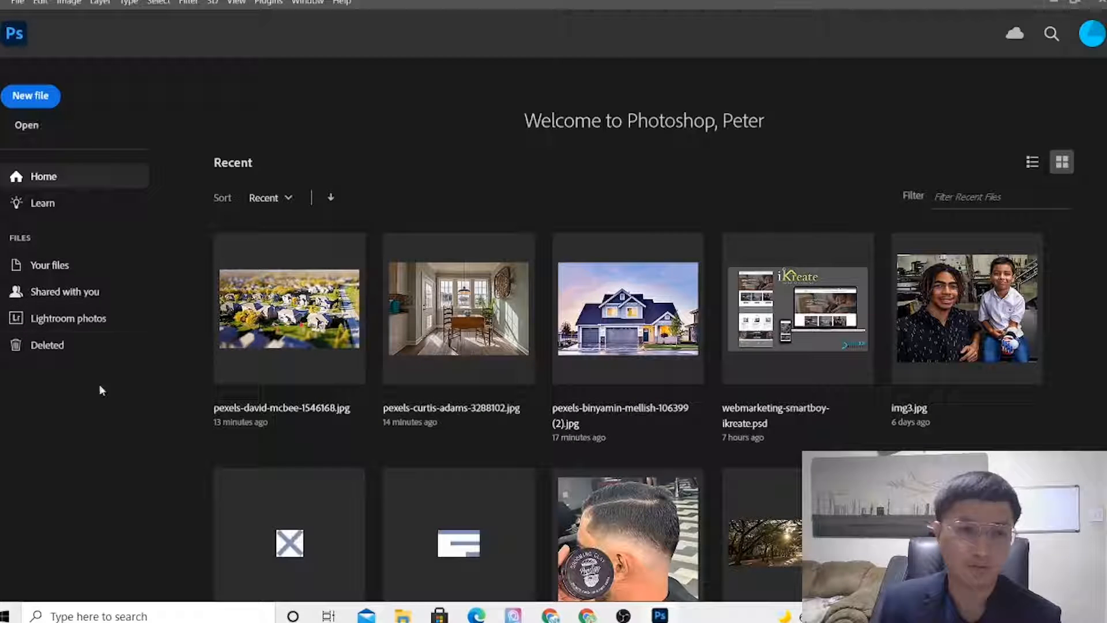
left_click(17, 4)
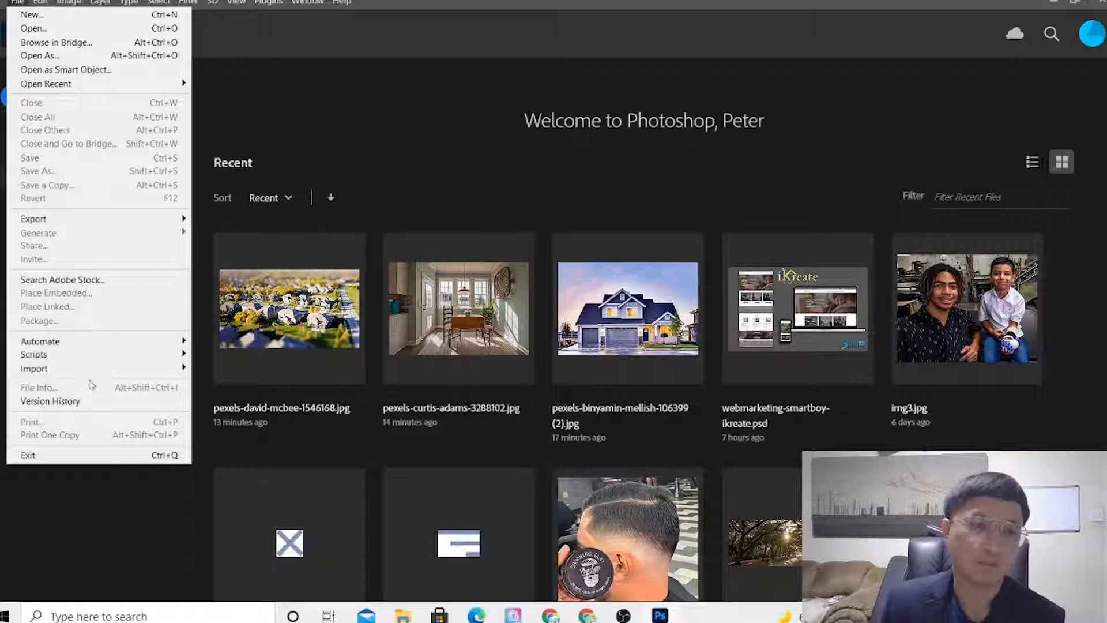
mouse_move(56, 354)
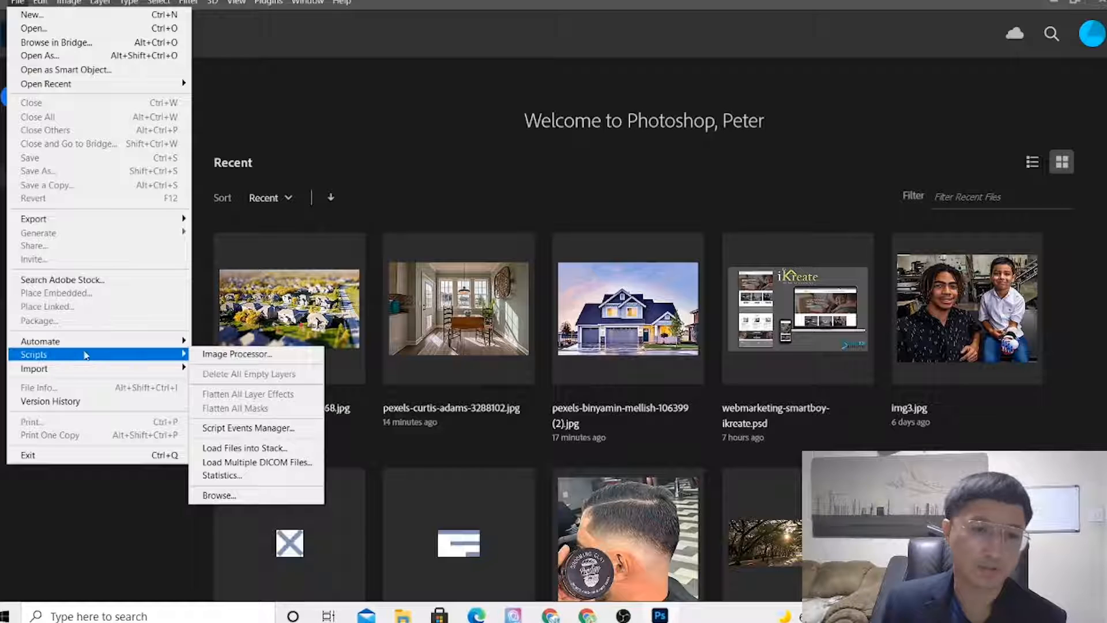
left_click(229, 355)
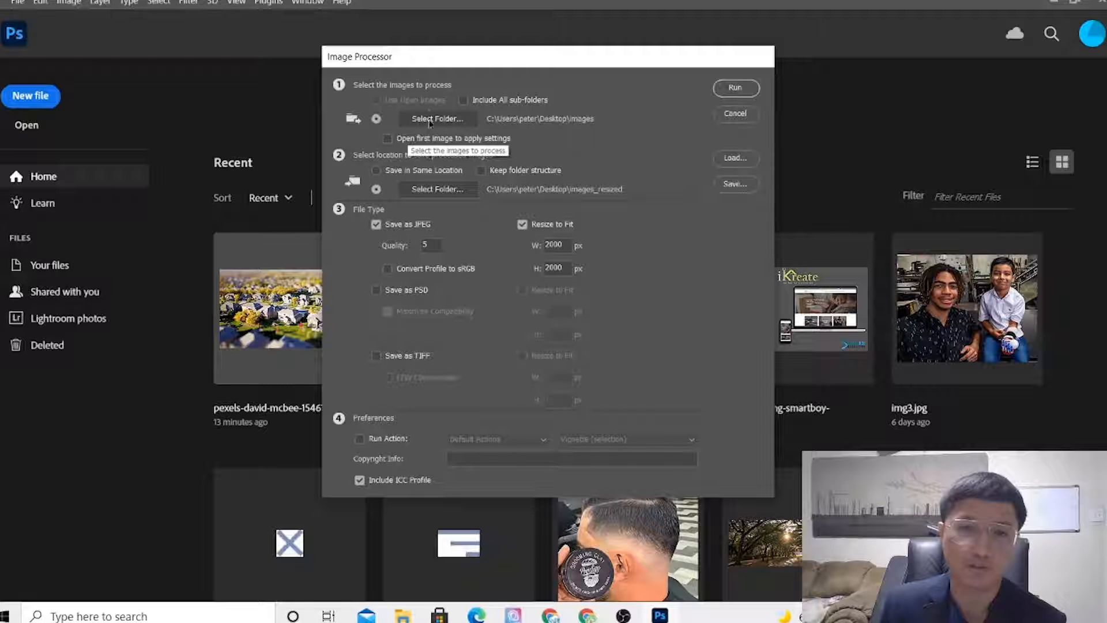
Choose the images folder on the Desktop as the source of the images to process.
left_click(450, 123)
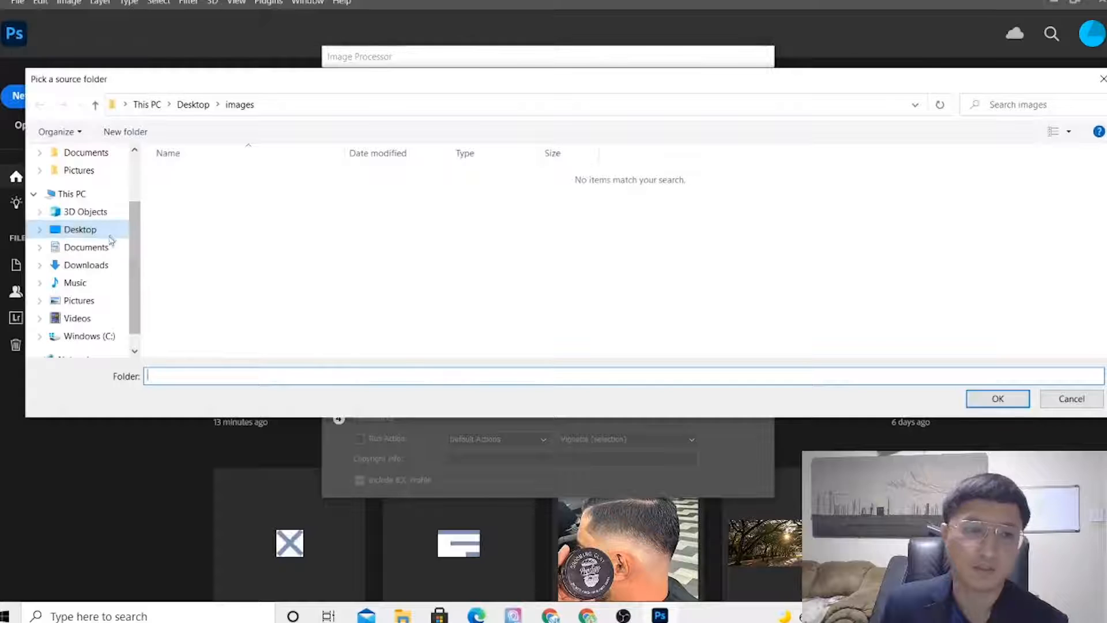
left_click(93, 230)
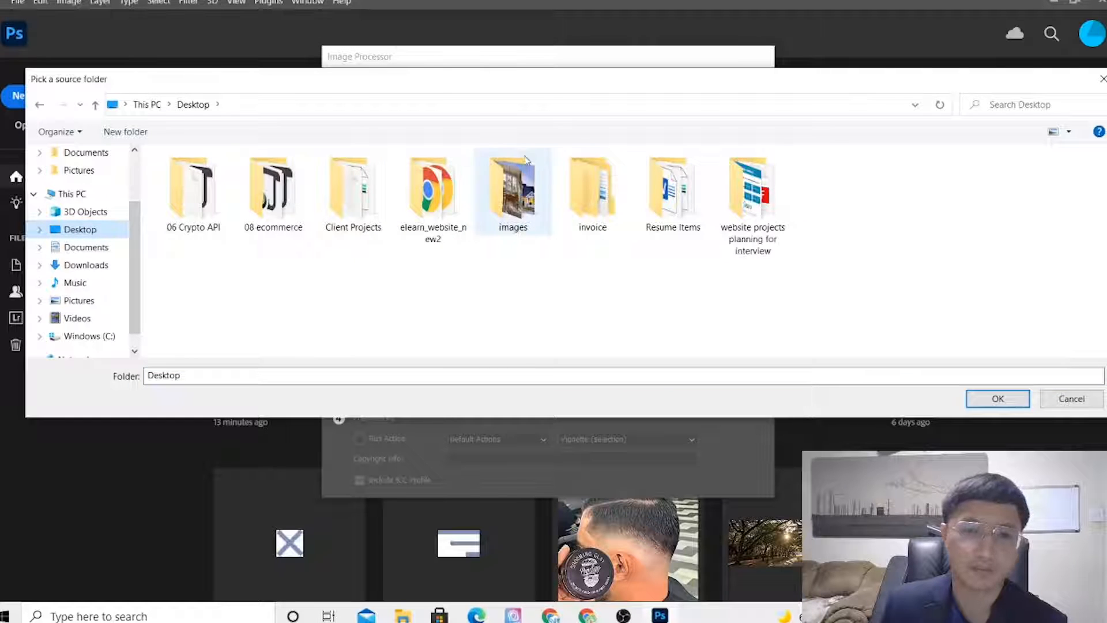
left_click(519, 205)
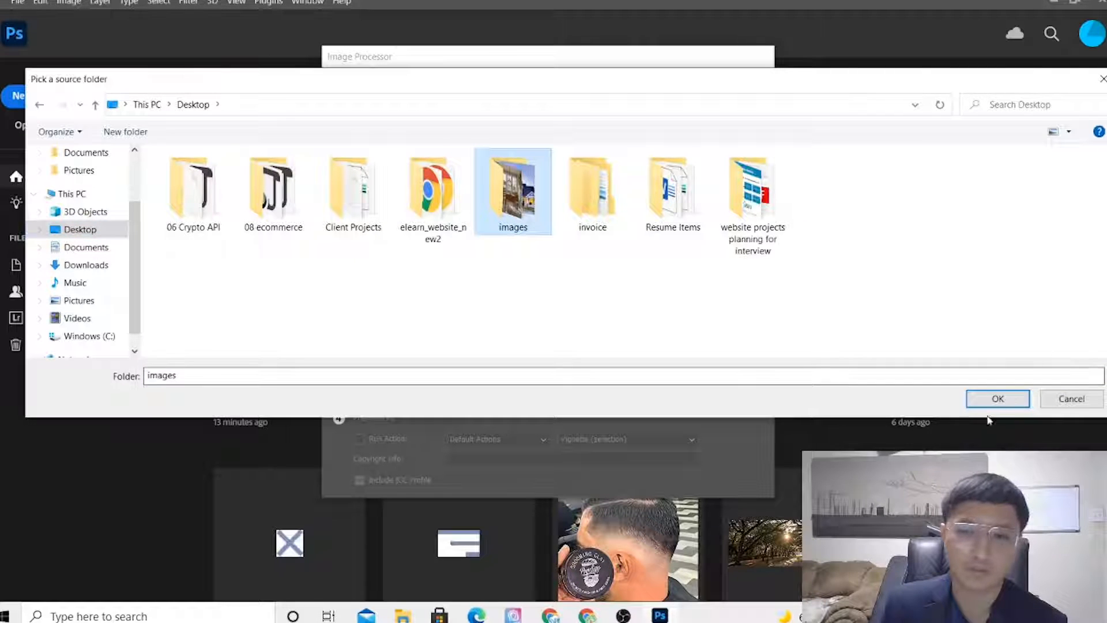
left_click(997, 399)
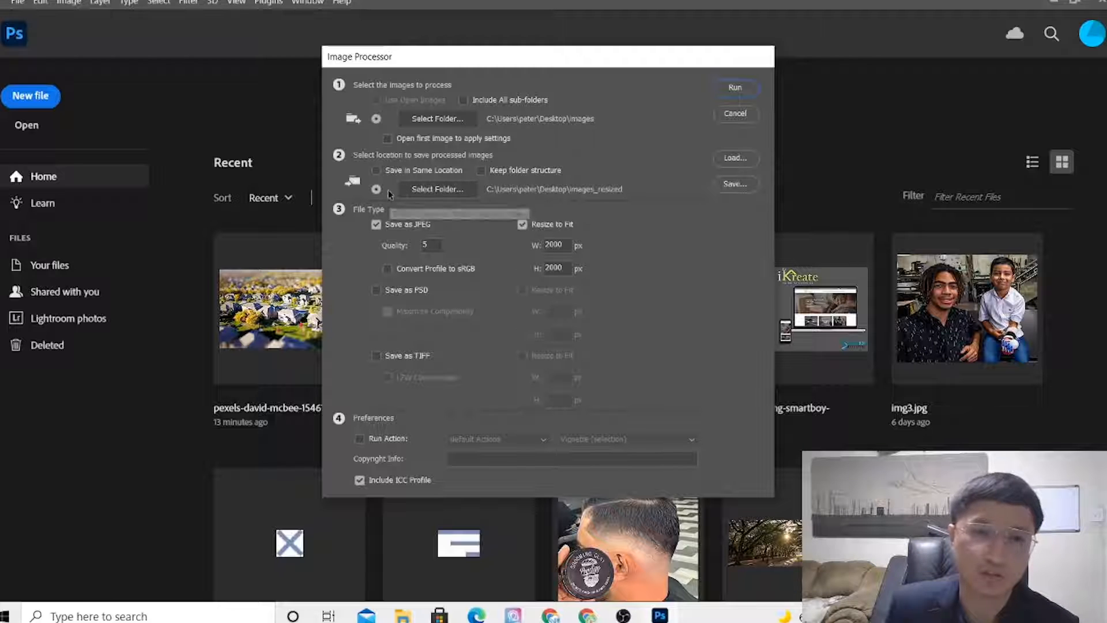
Create a folder named images_resized on the Desktop and select it as the save location for the processed images.
left_click(437, 192)
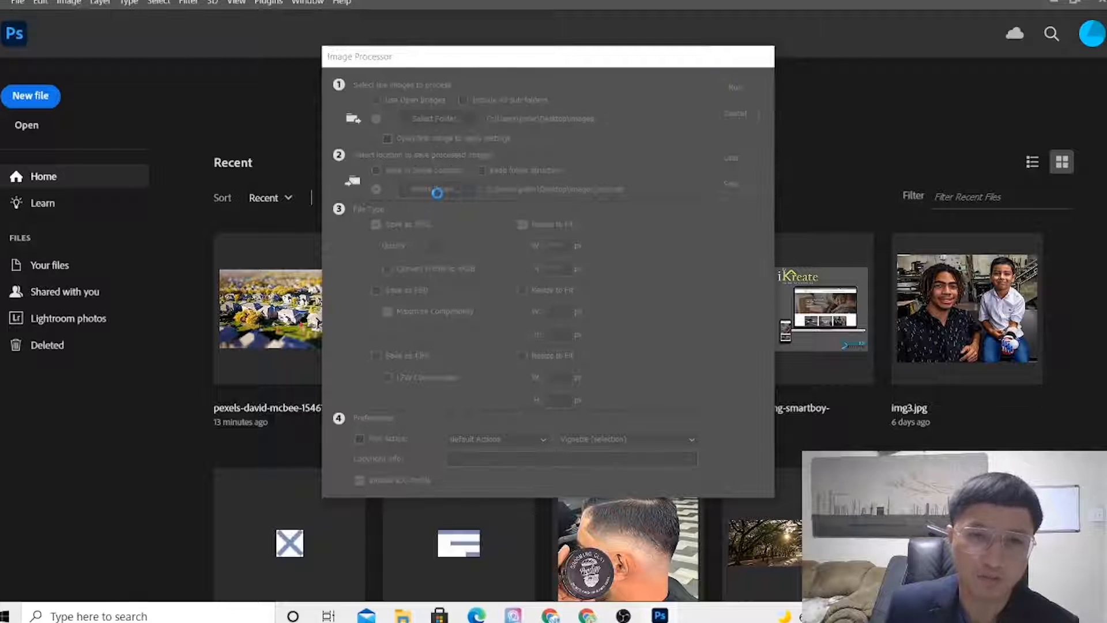
left_click(103, 230)
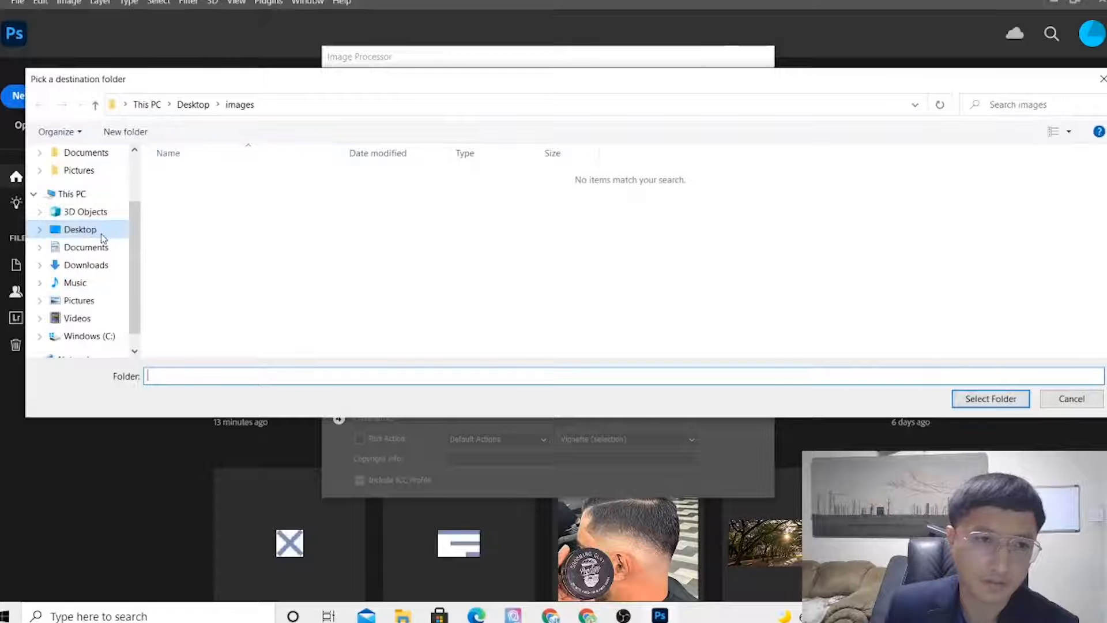
left_click(125, 131)
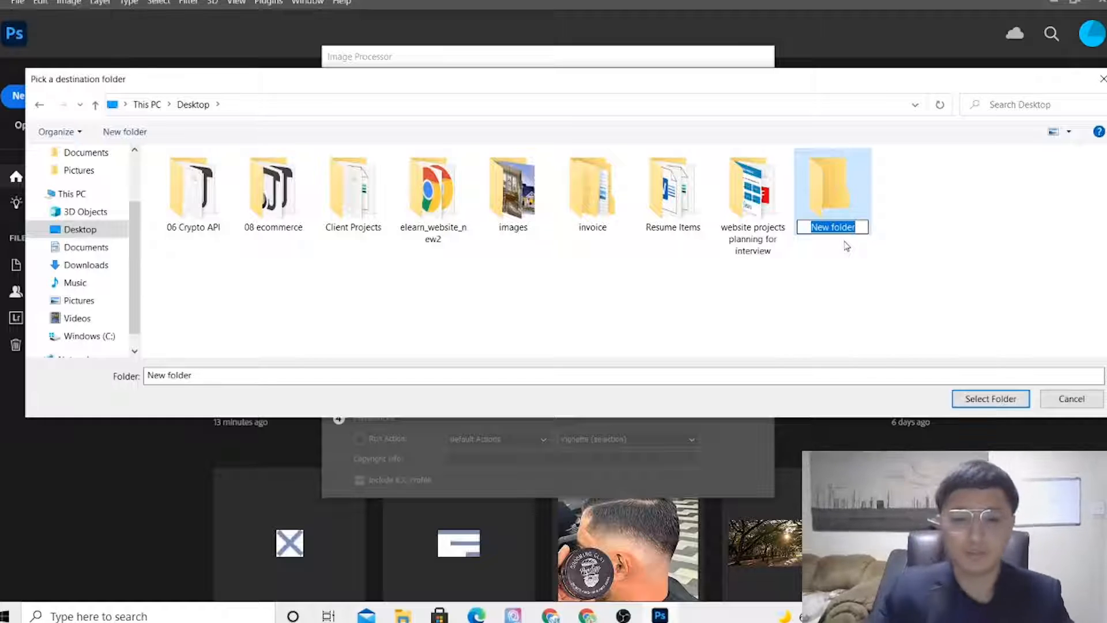
type("im")
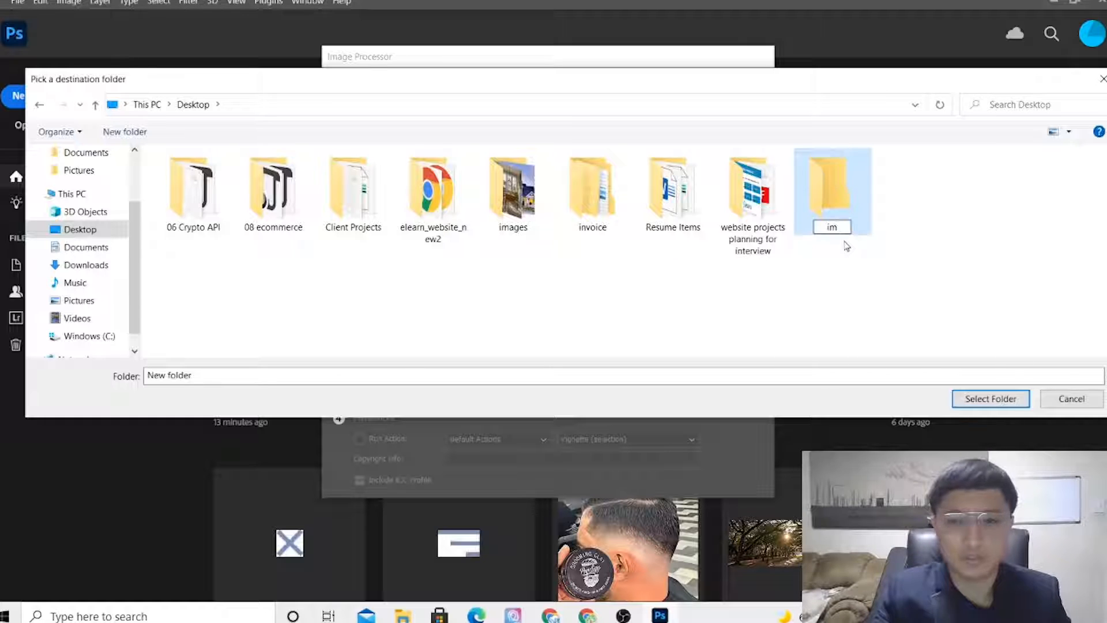
type("ages_resized")
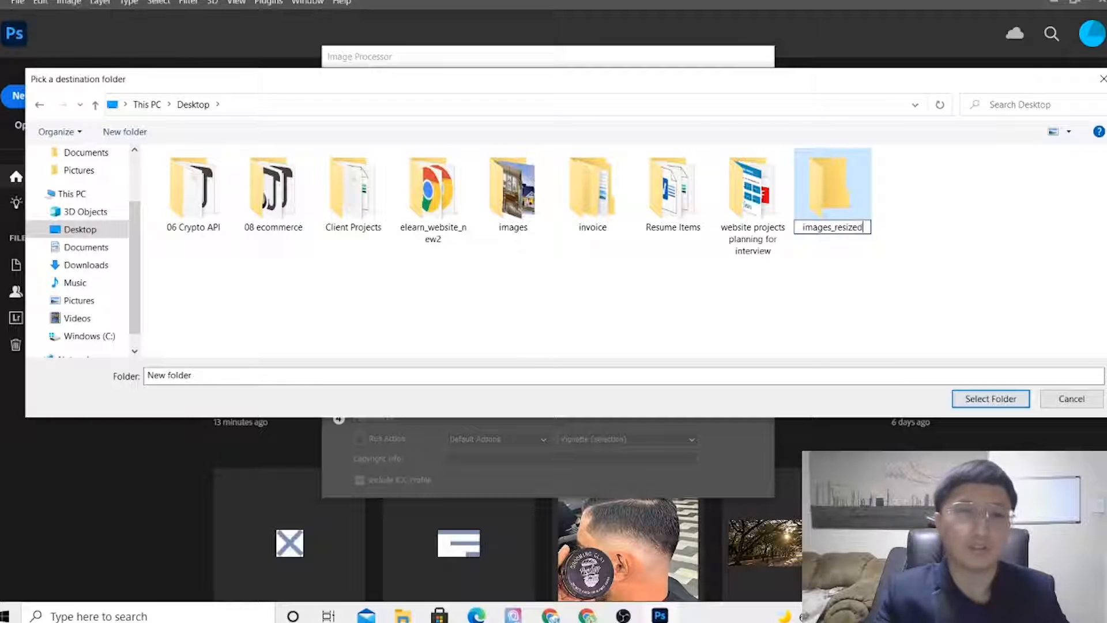
key("Return")
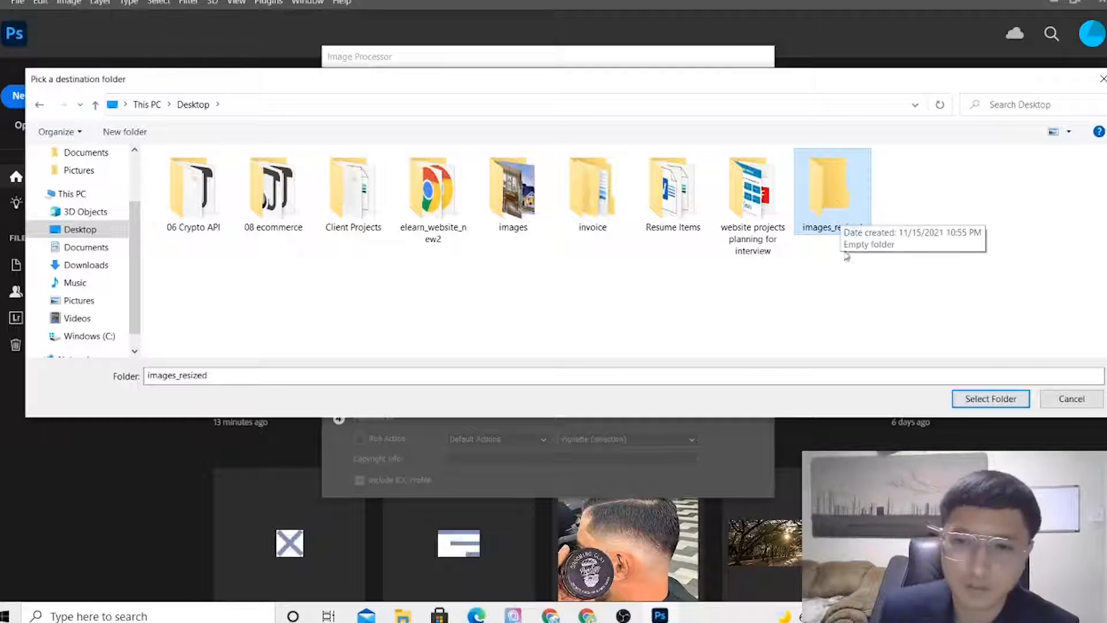
left_click(991, 399)
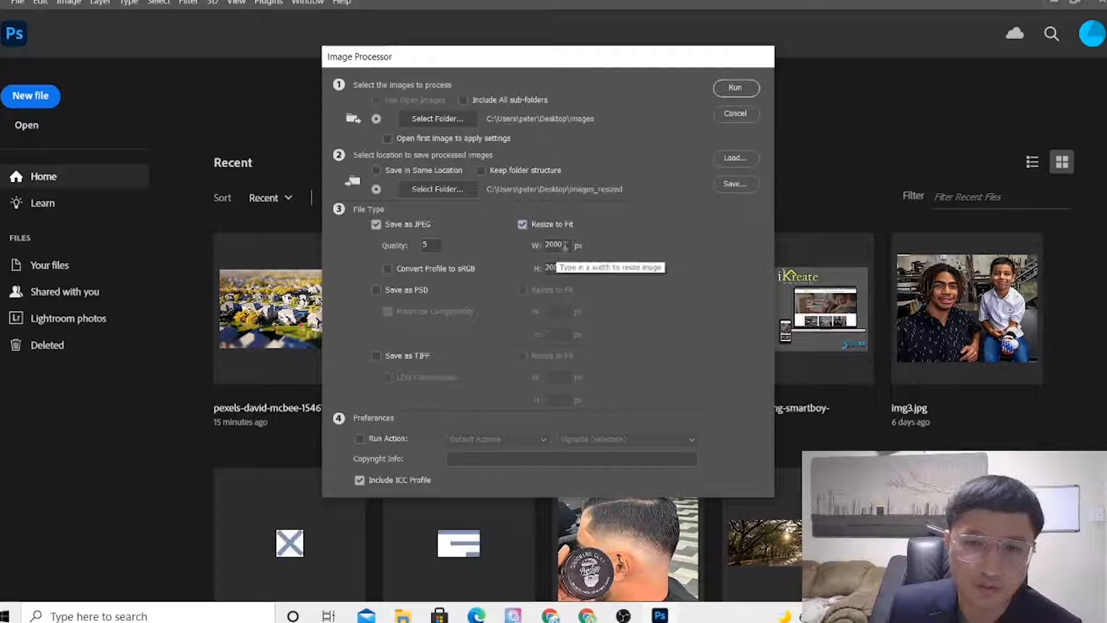
Set the JPEG Resize to Fit width and height to 1200 px each, and run the image processing.
left_click_drag(566, 245, 544, 256)
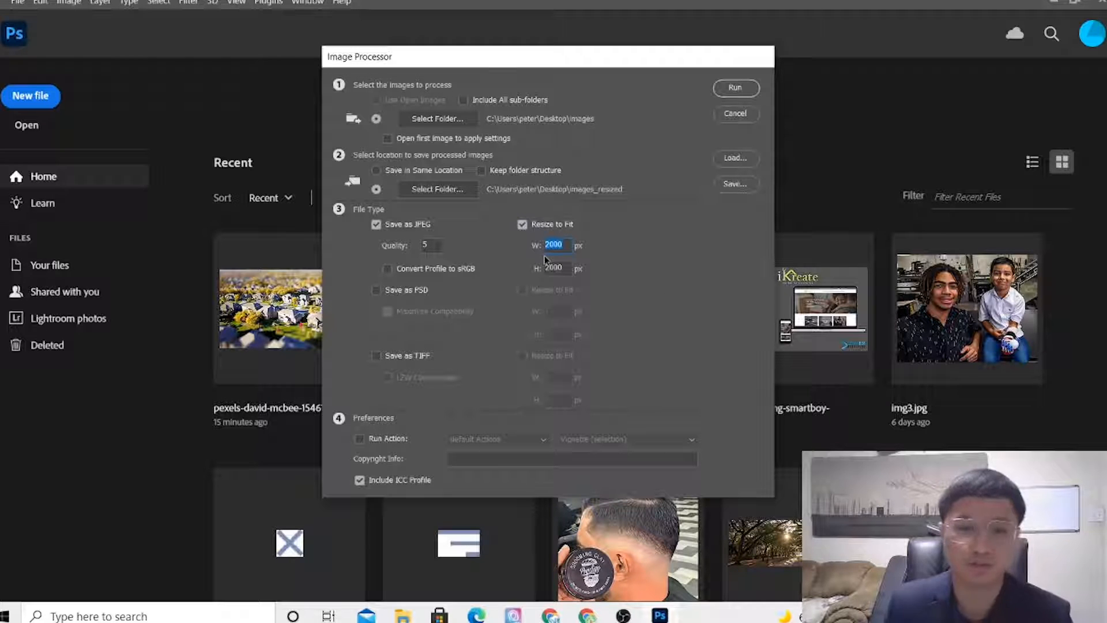
type("1200")
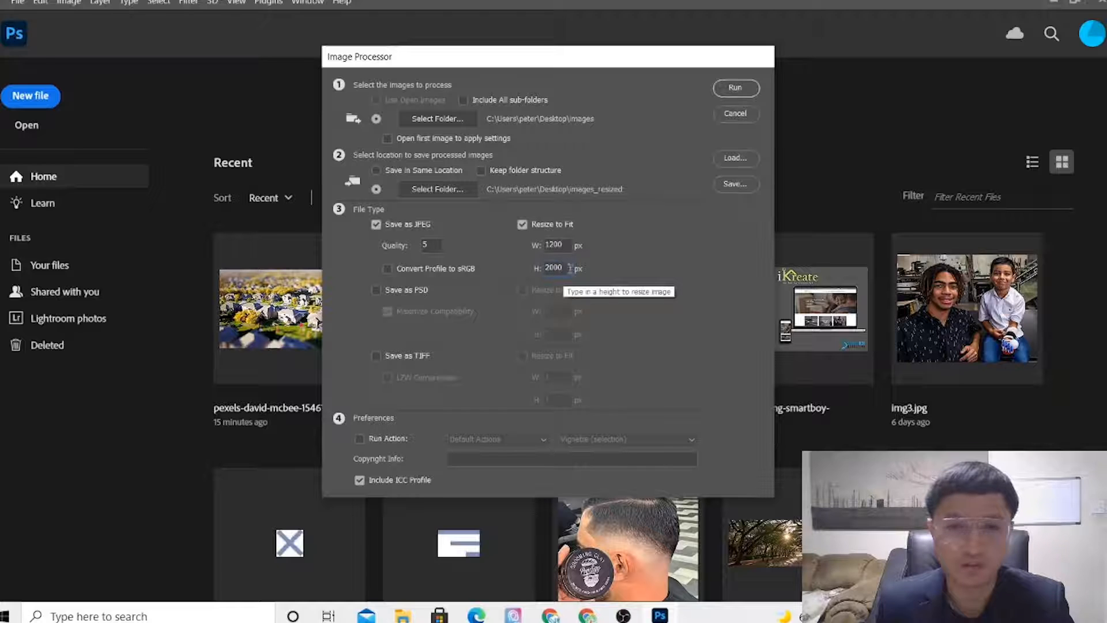
double_click(547, 268)
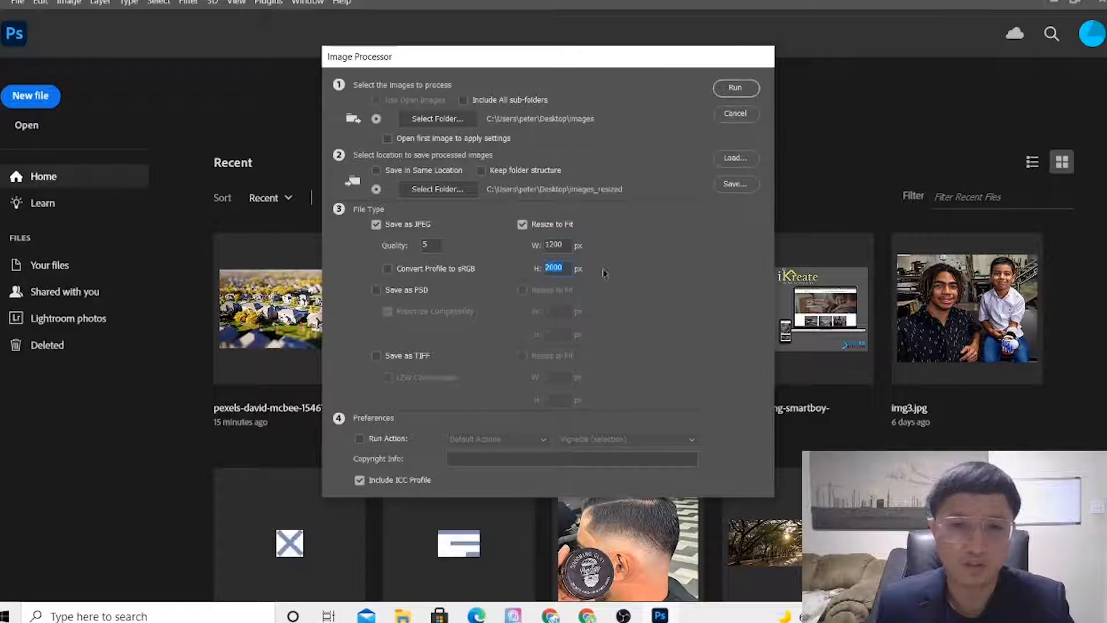
type("1200")
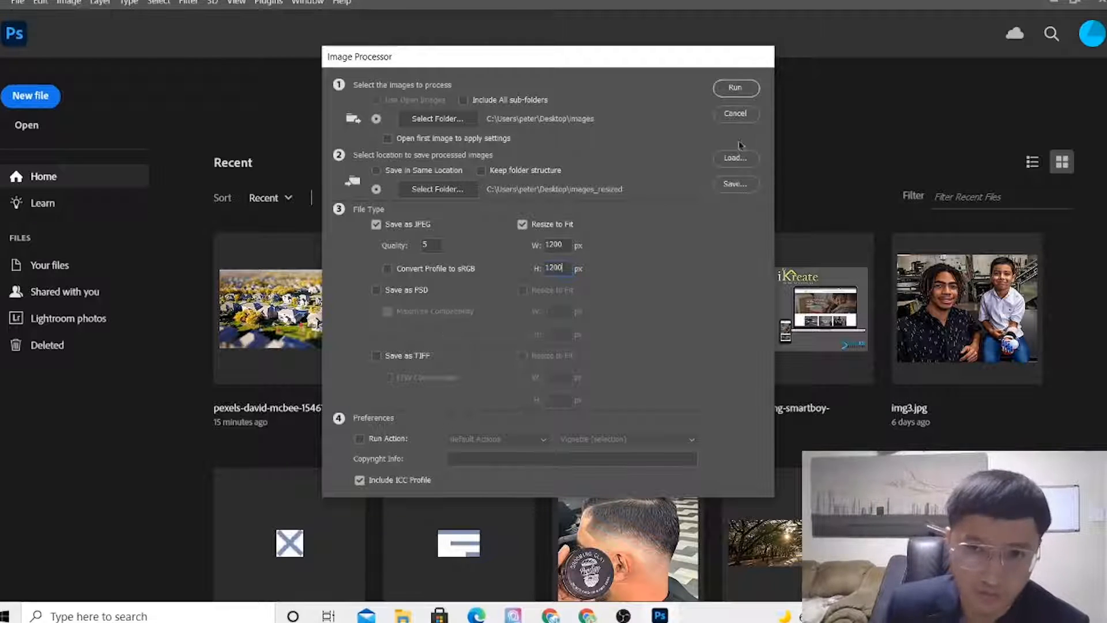
left_click(740, 89)
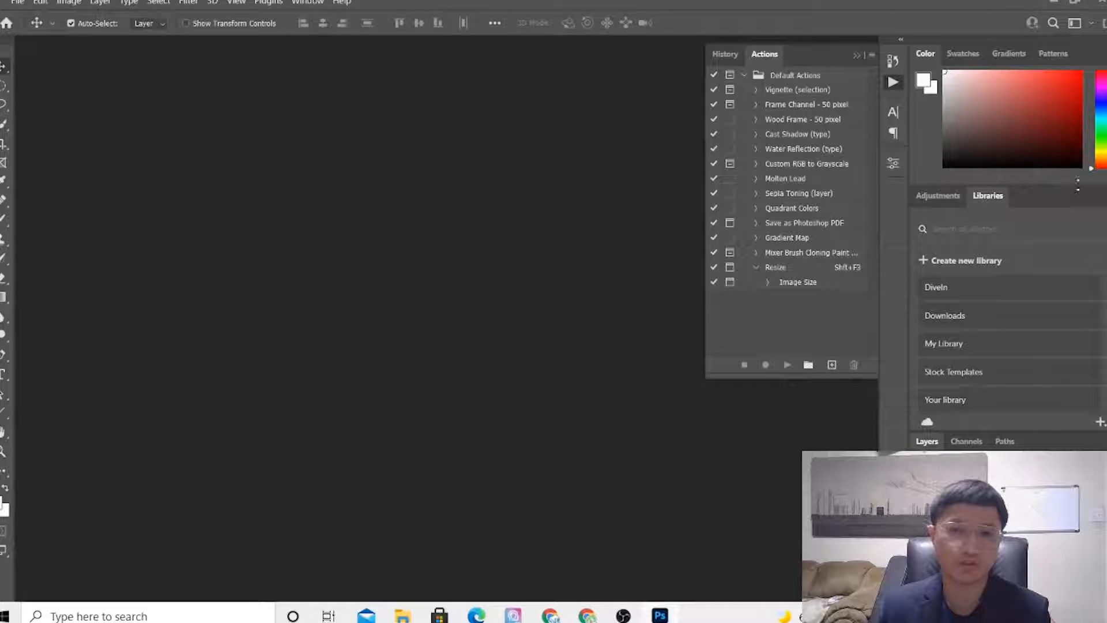
Return to the desktop, move the images_resized folder beside the images folder, and open its JPEG subfolder.
left_click(1052, 3)
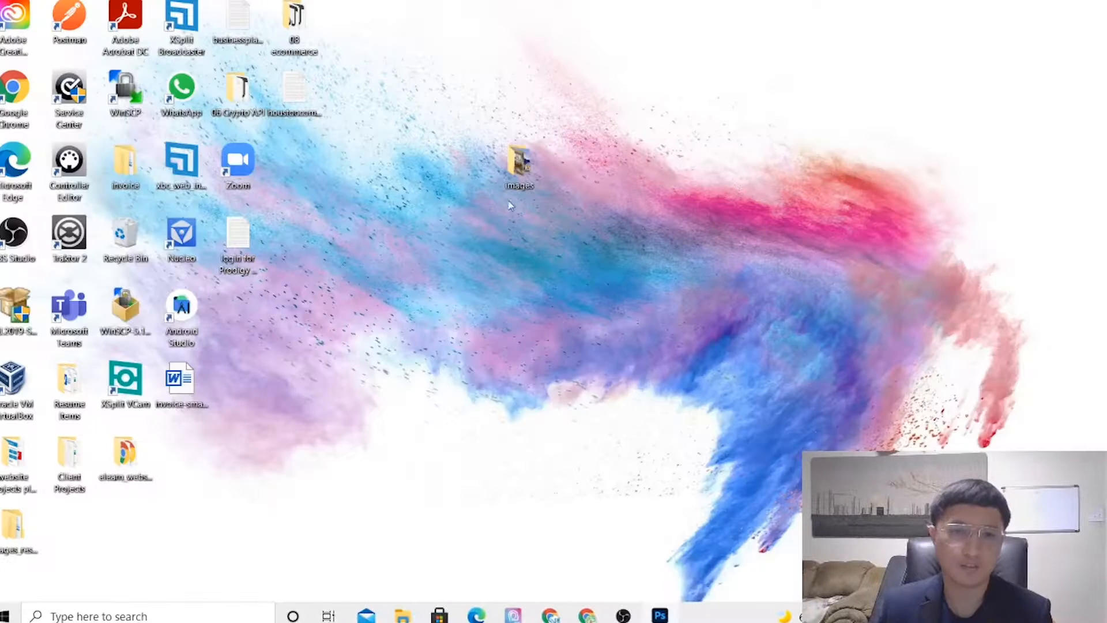
left_click_drag(18, 529, 575, 174)
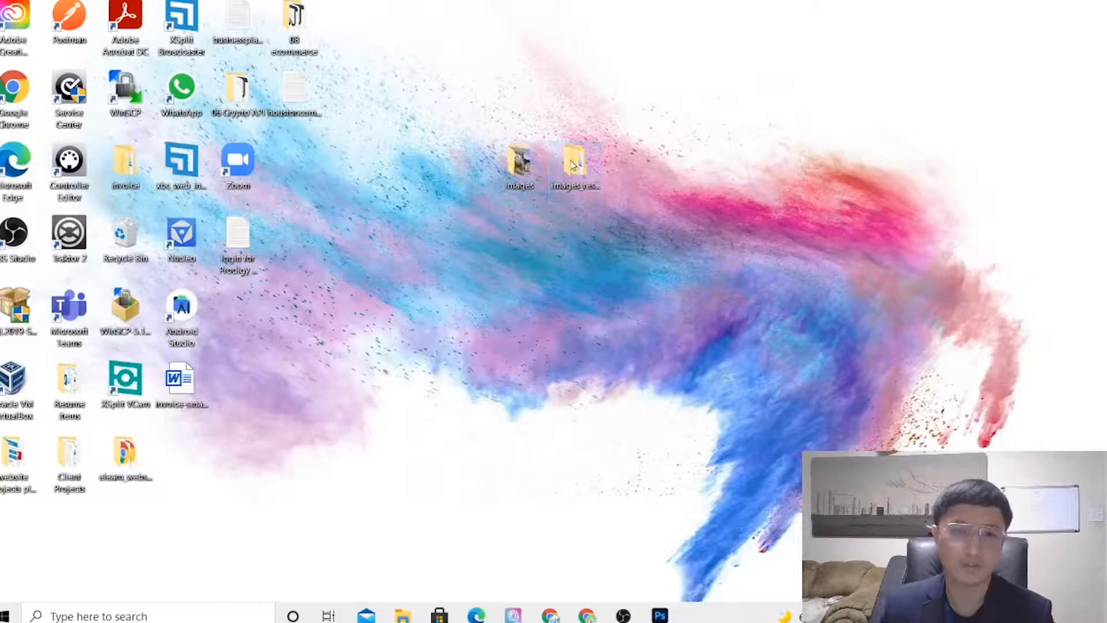
double_click(567, 162)
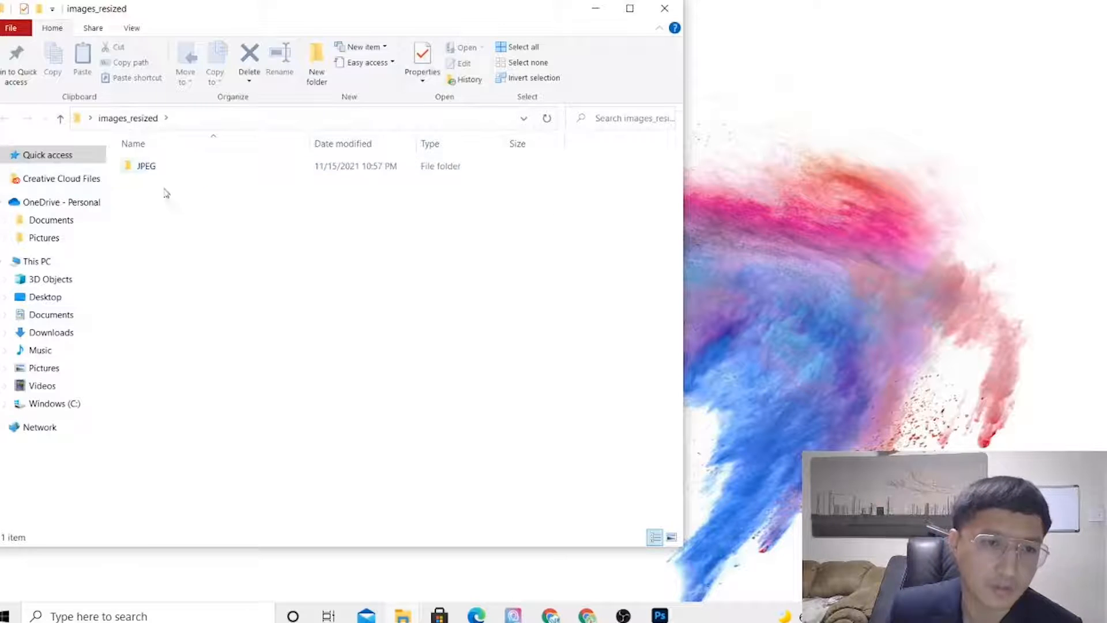
double_click(151, 175)
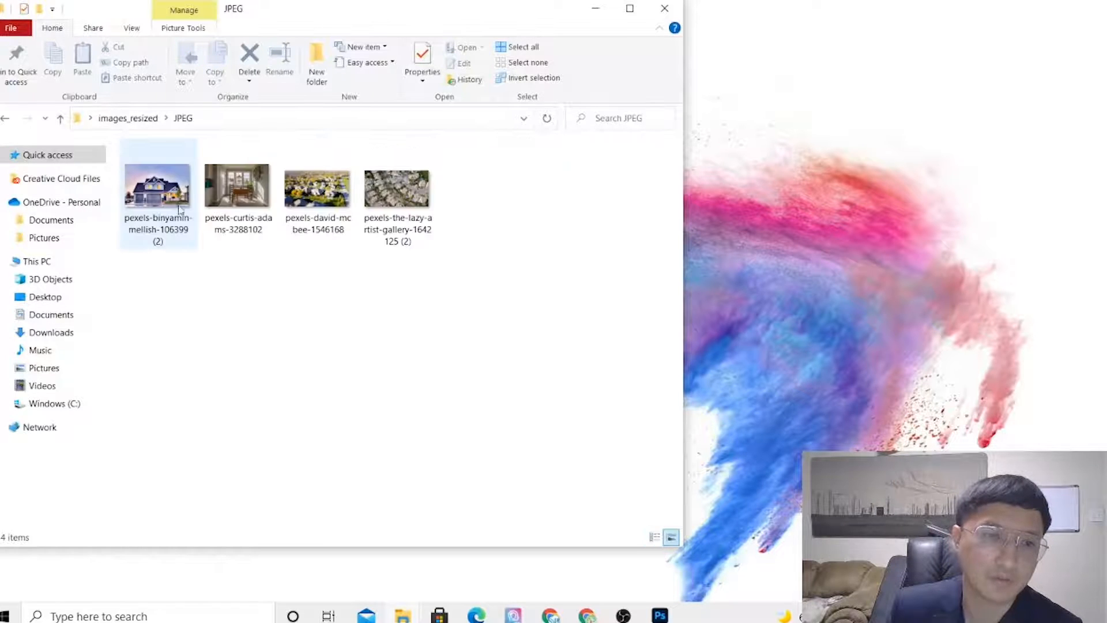
Examine the dimensions and resolution in the file details of the resized house exterior photo.
right_click(168, 197)
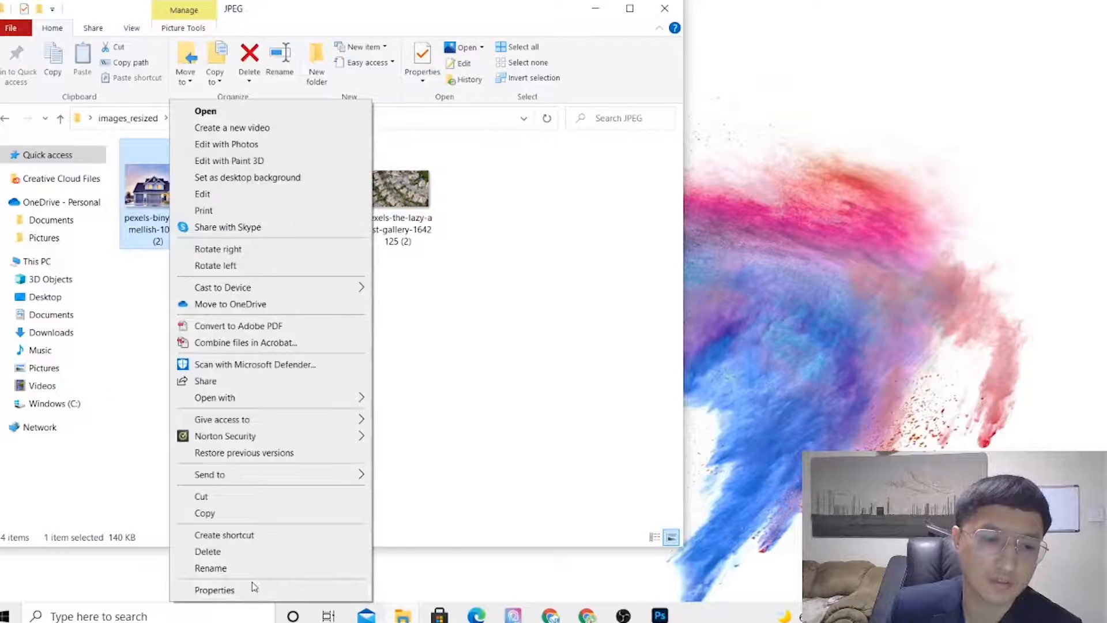
left_click(251, 583)
left_click(248, 233)
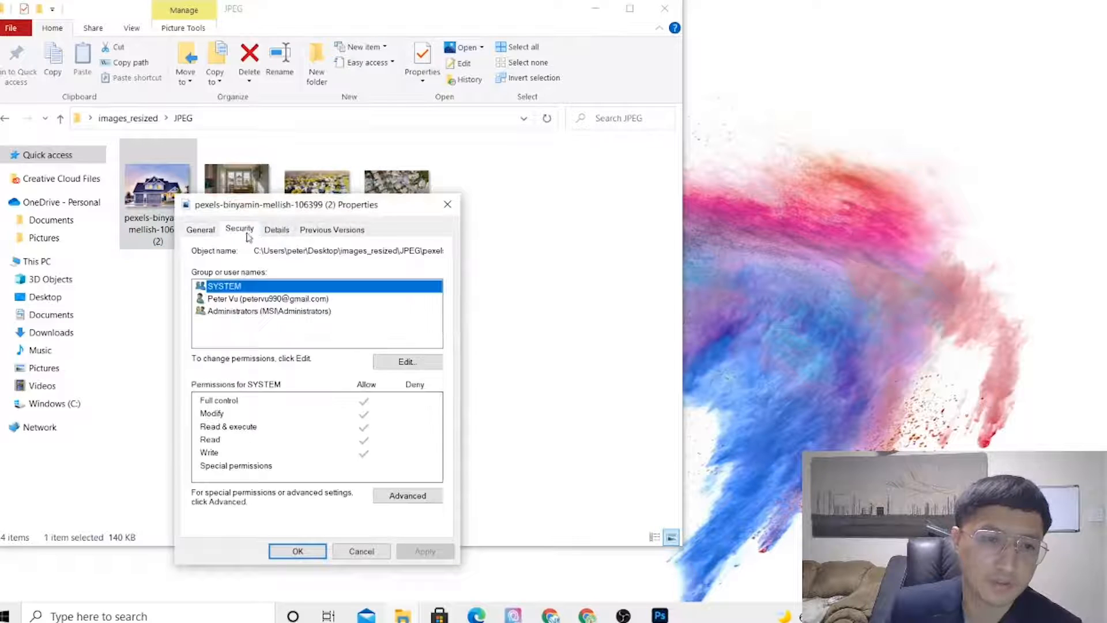
left_click(277, 231)
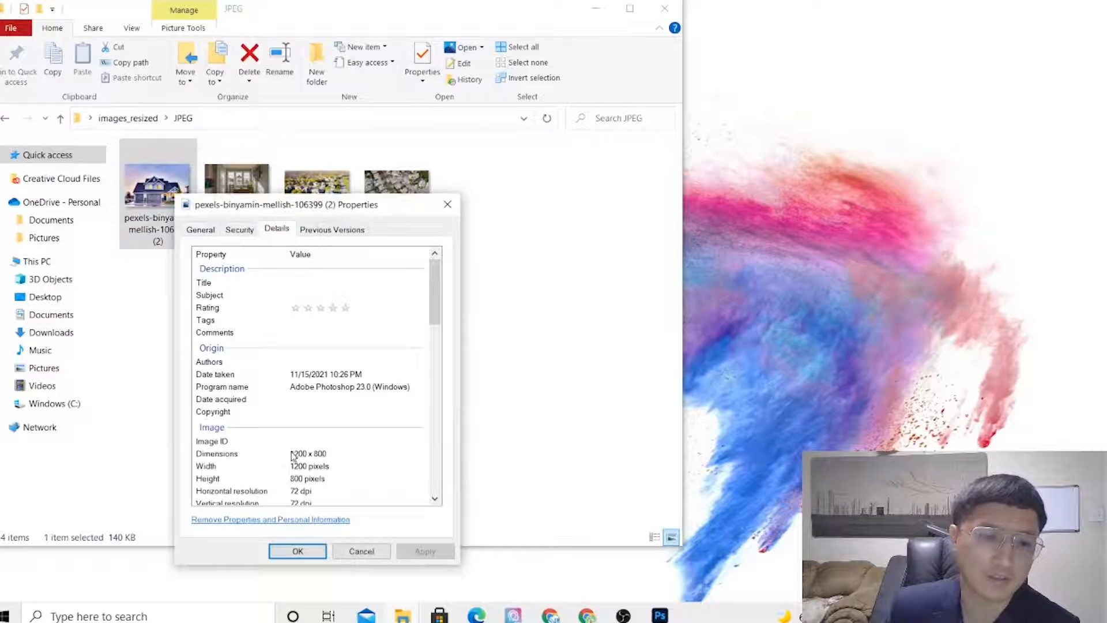
left_click(292, 454)
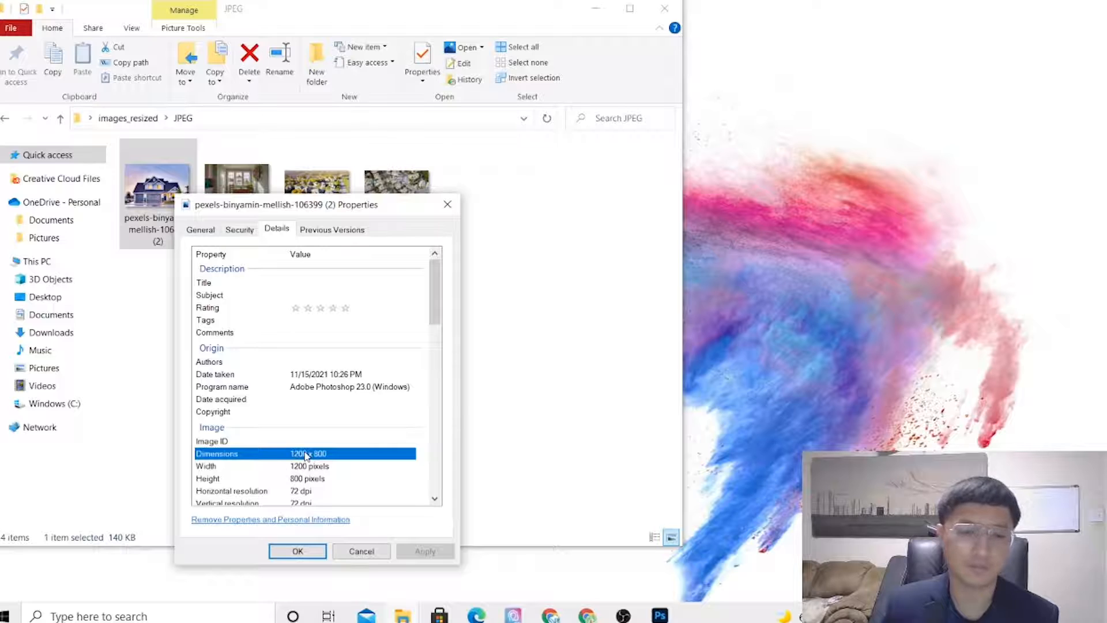
scroll(326, 460, "down", 2)
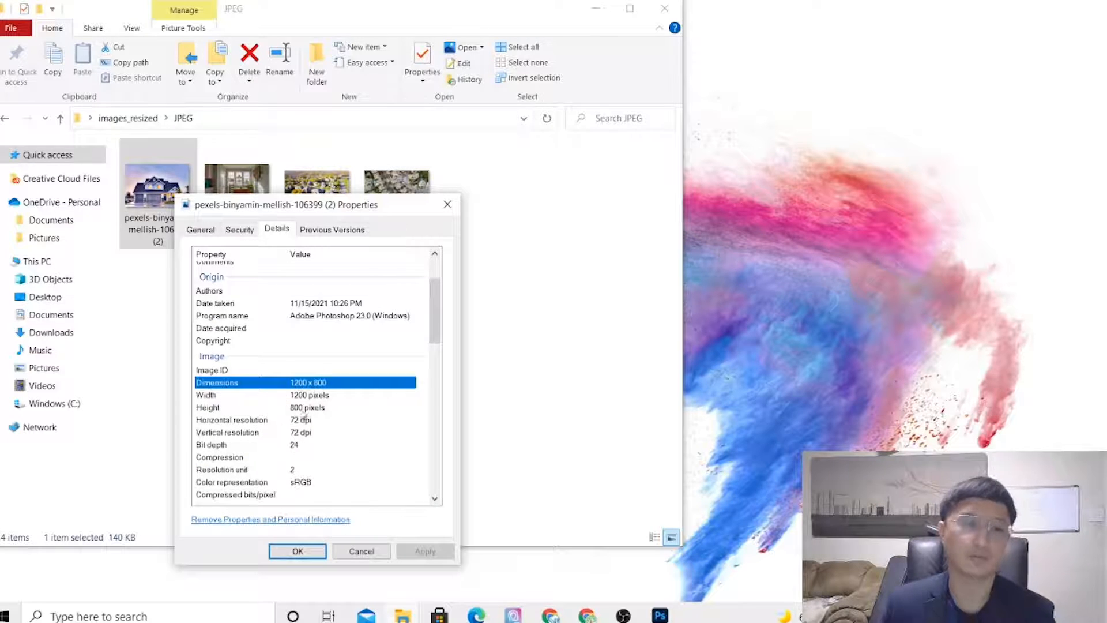
Check the dimensions in the file details of the resized interior room photo.
right_click(255, 183)
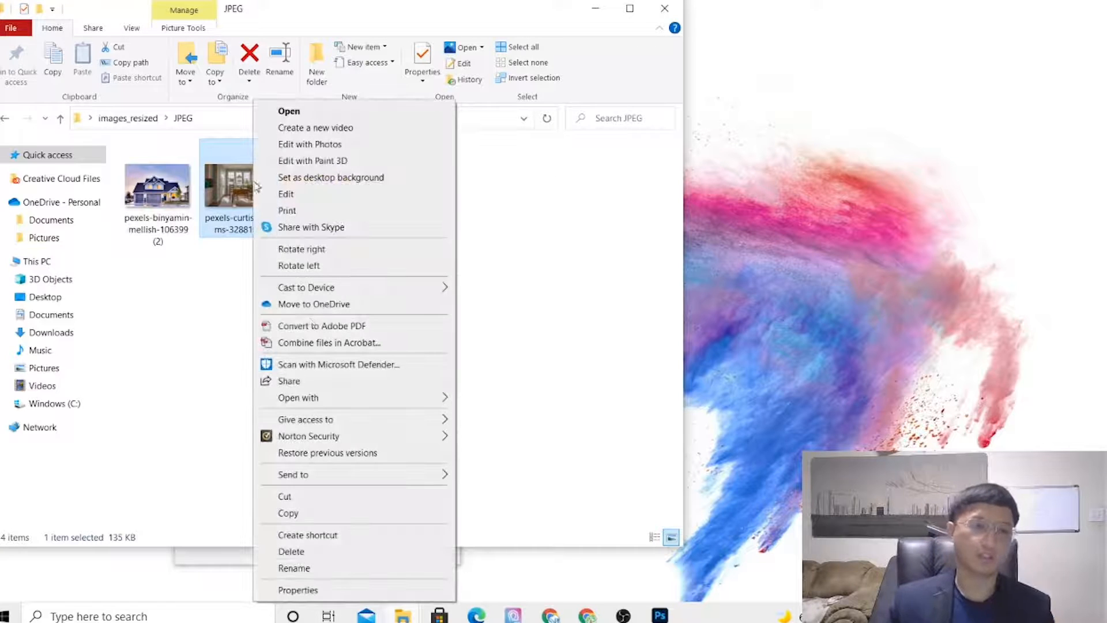
left_click(303, 590)
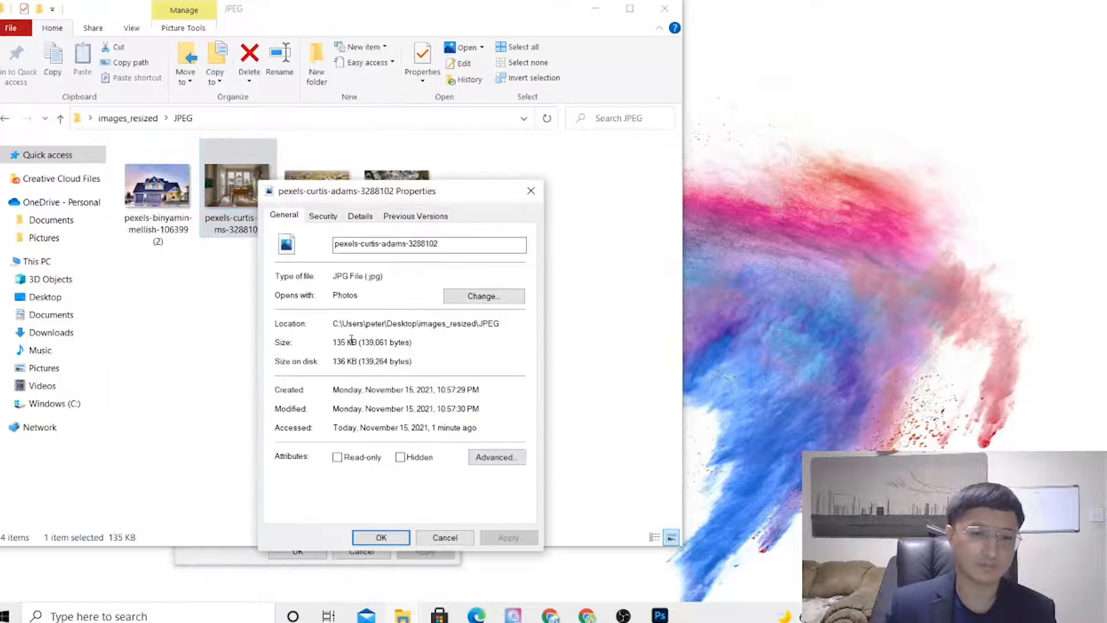
left_click(360, 215)
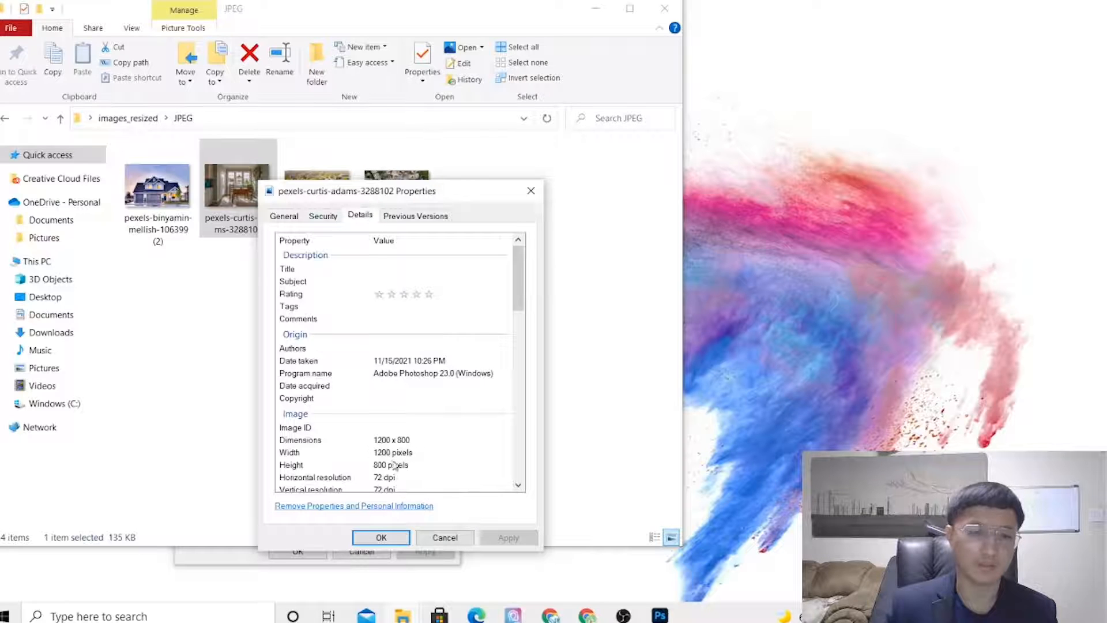
left_click(531, 190)
Check the dimensions in the file details of the third resized photo, the town view.
right_click(326, 190)
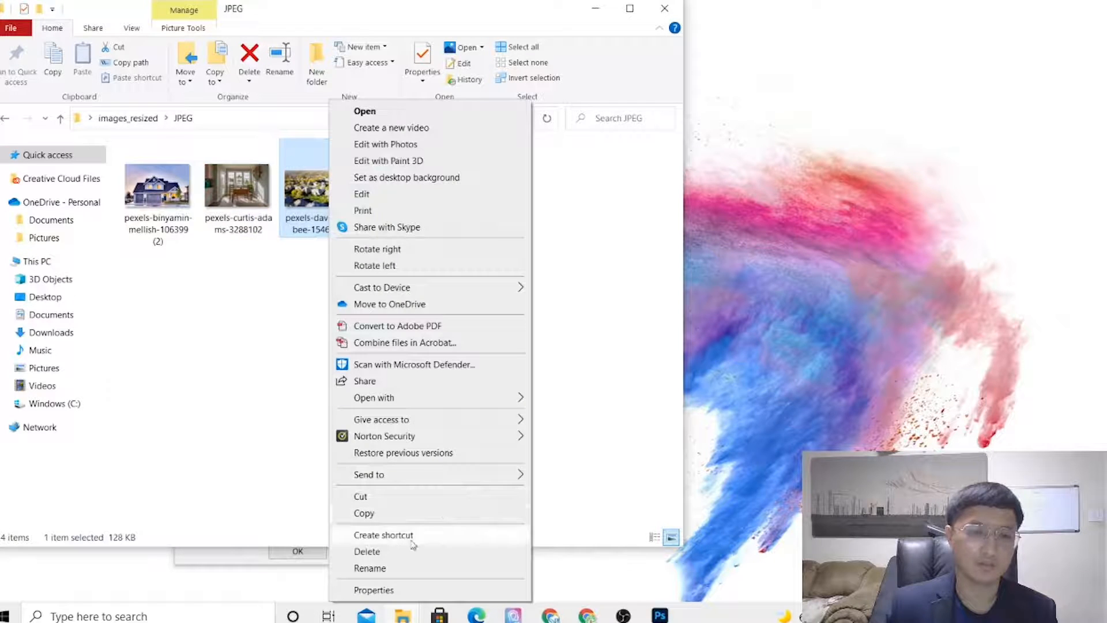
left_click(415, 589)
left_click(429, 237)
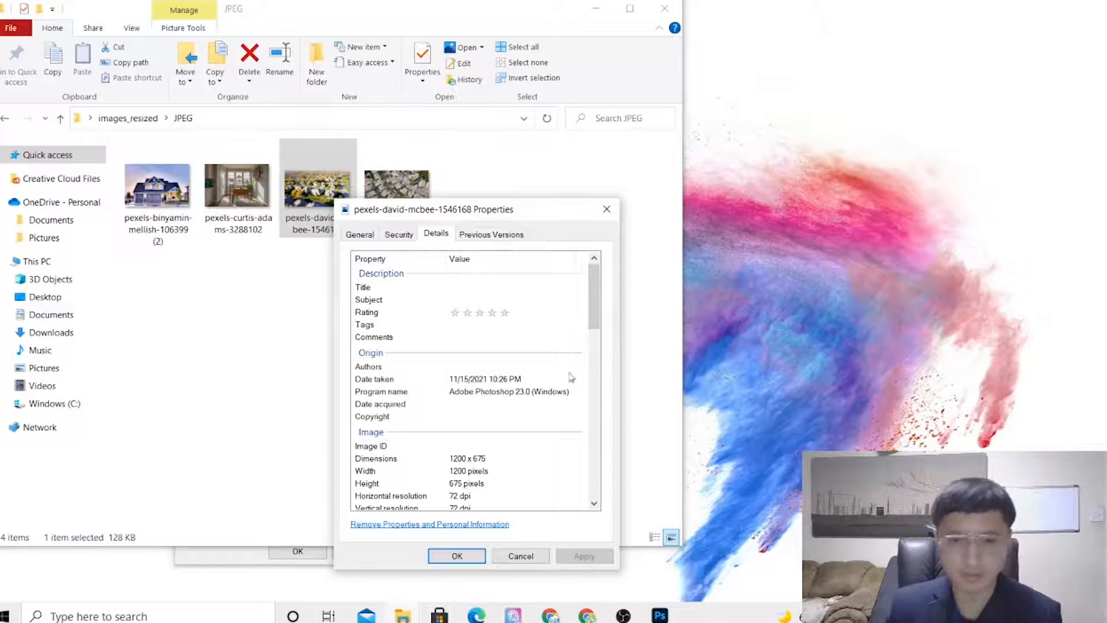
left_click(606, 208)
Check the dimensions in the file details of the fourth resized photo, the aerial neighbourhood view.
right_click(398, 196)
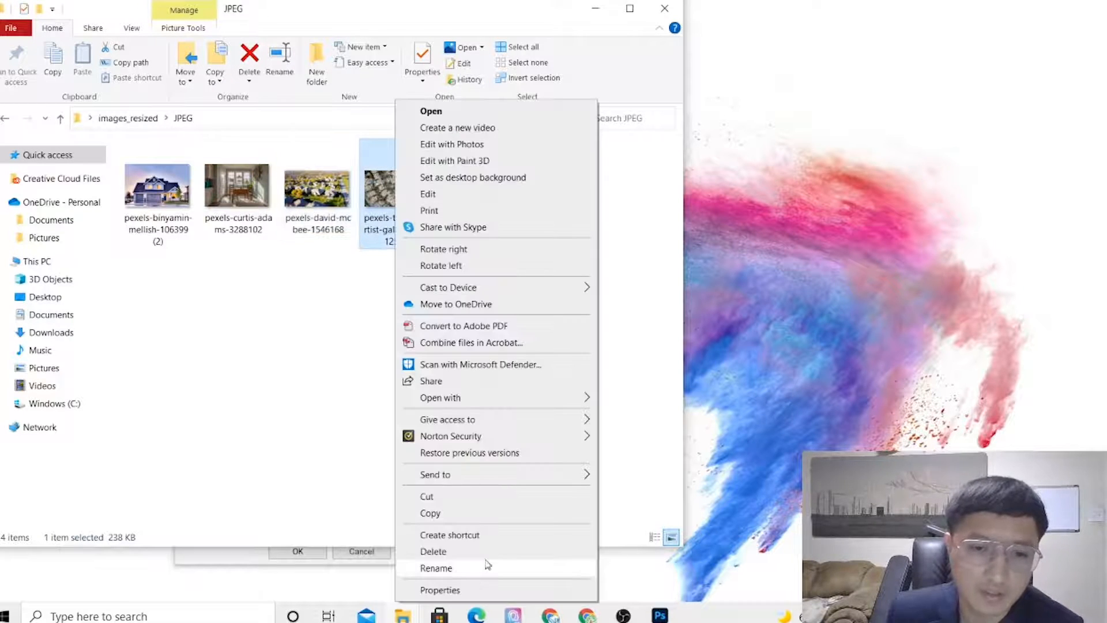
left_click(473, 586)
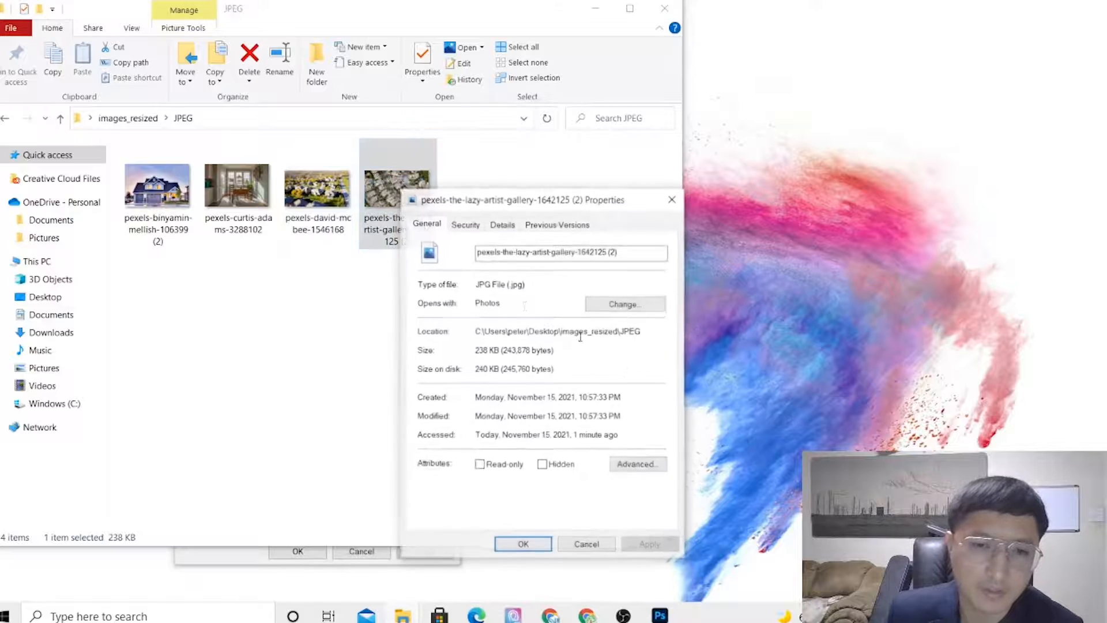
left_click(503, 224)
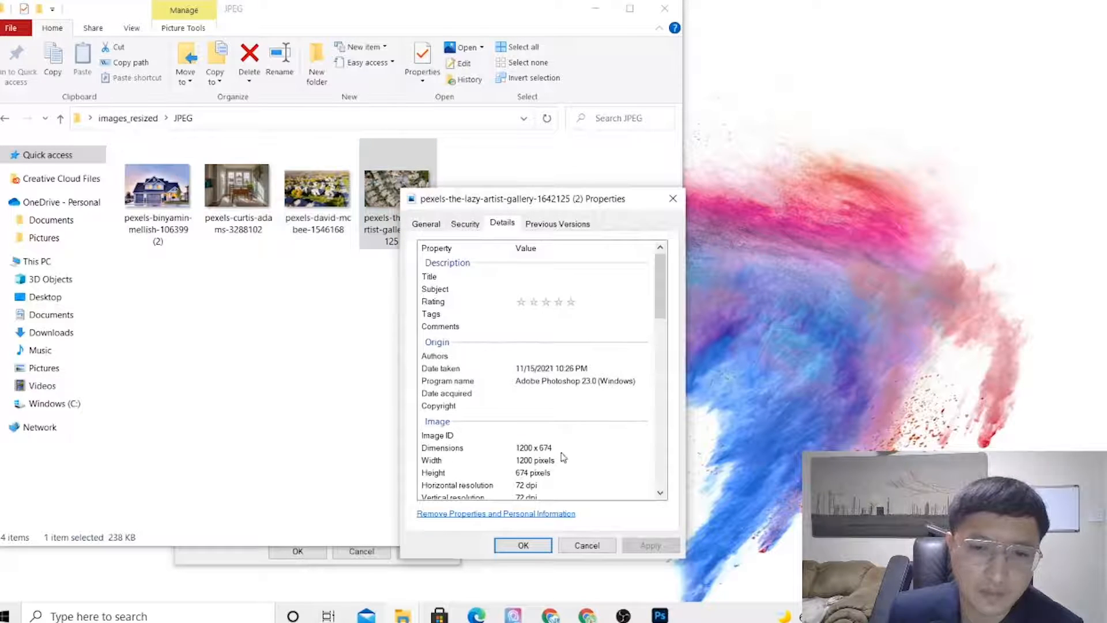
left_click(672, 199)
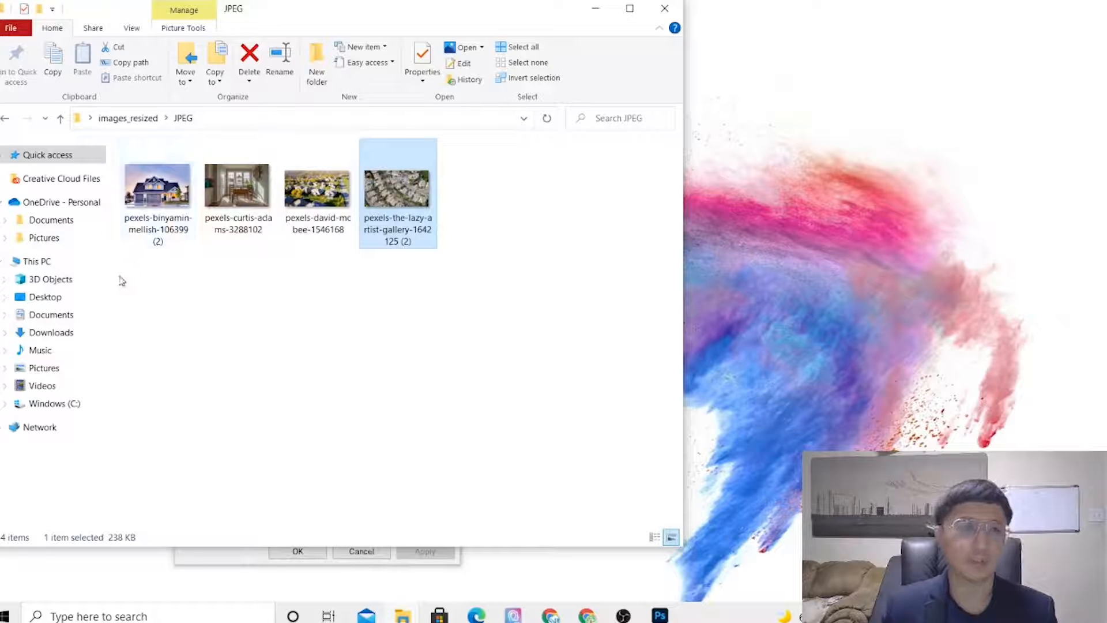
Close the house photo's remaining Properties window and move the 08 ecommerce folder beside the Zoom shortcut on the desktop.
left_click_drag(398, 27, 707, 44)
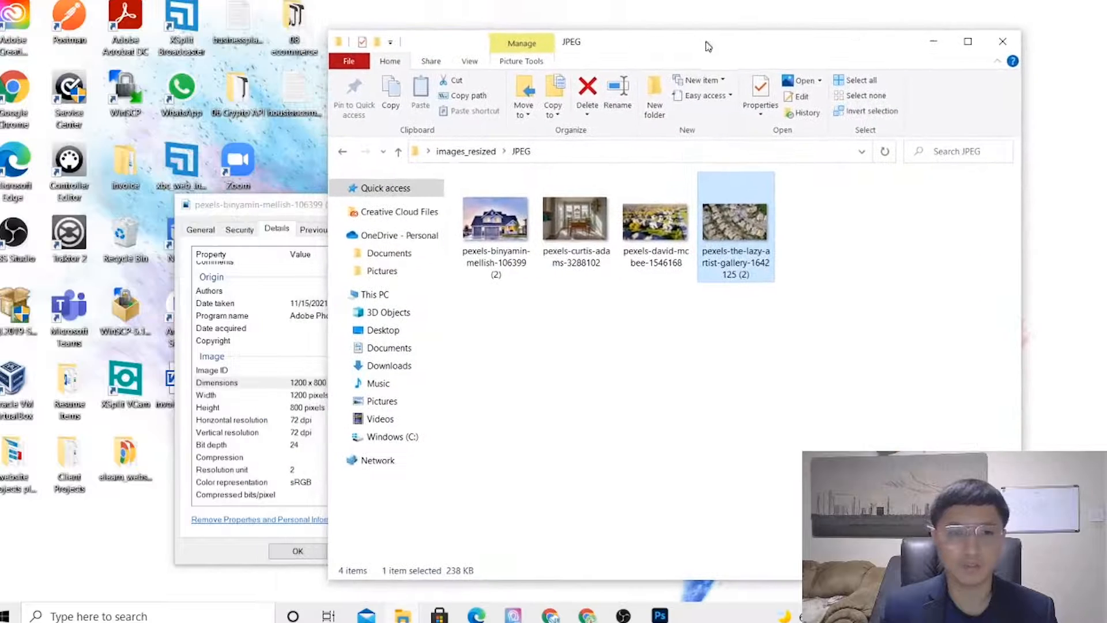
left_click(300, 209)
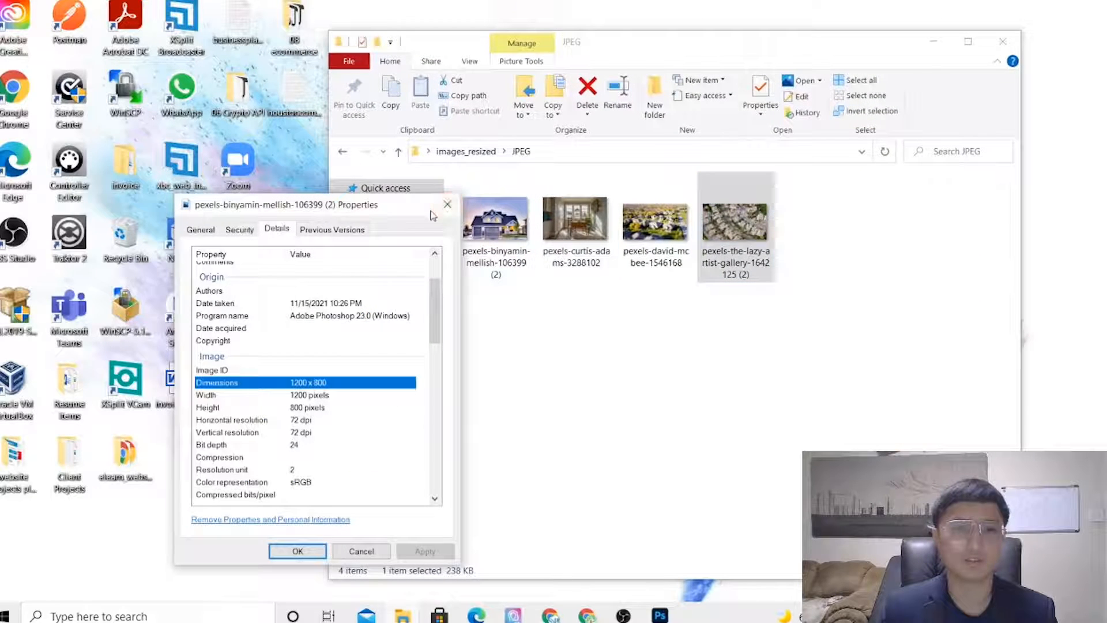
left_click(447, 205)
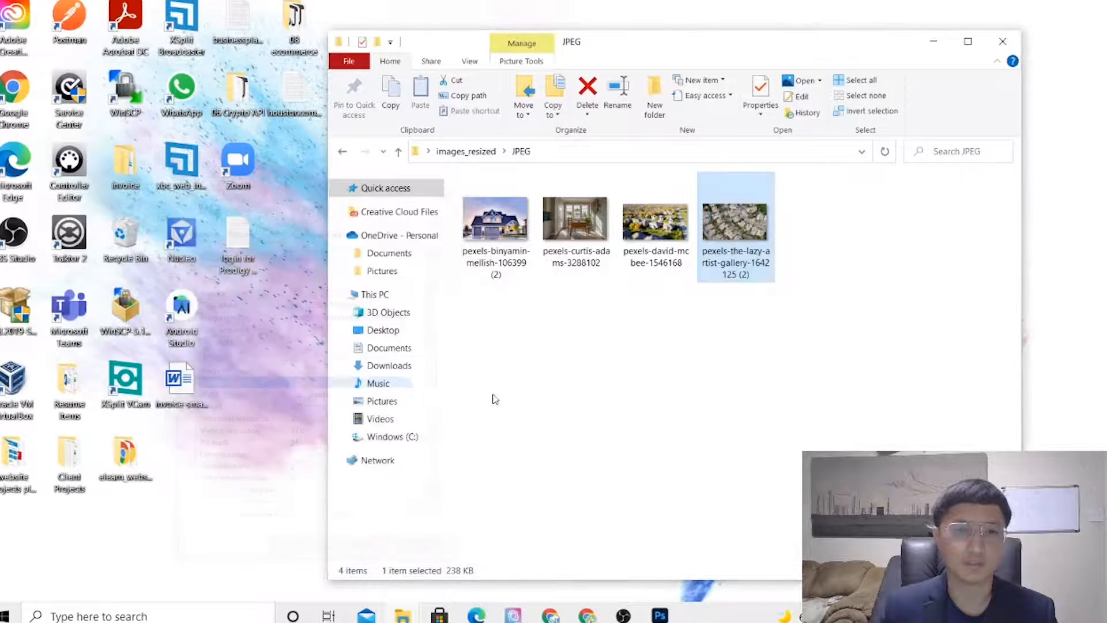
left_click_drag(471, 49, 490, 35)
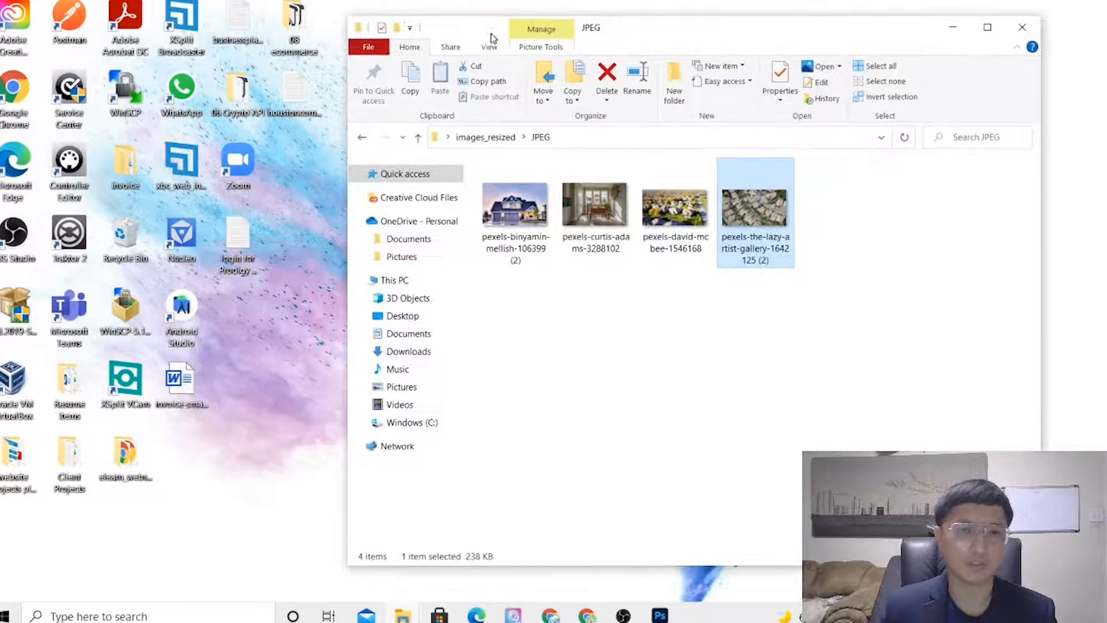
left_click_drag(290, 12, 294, 171)
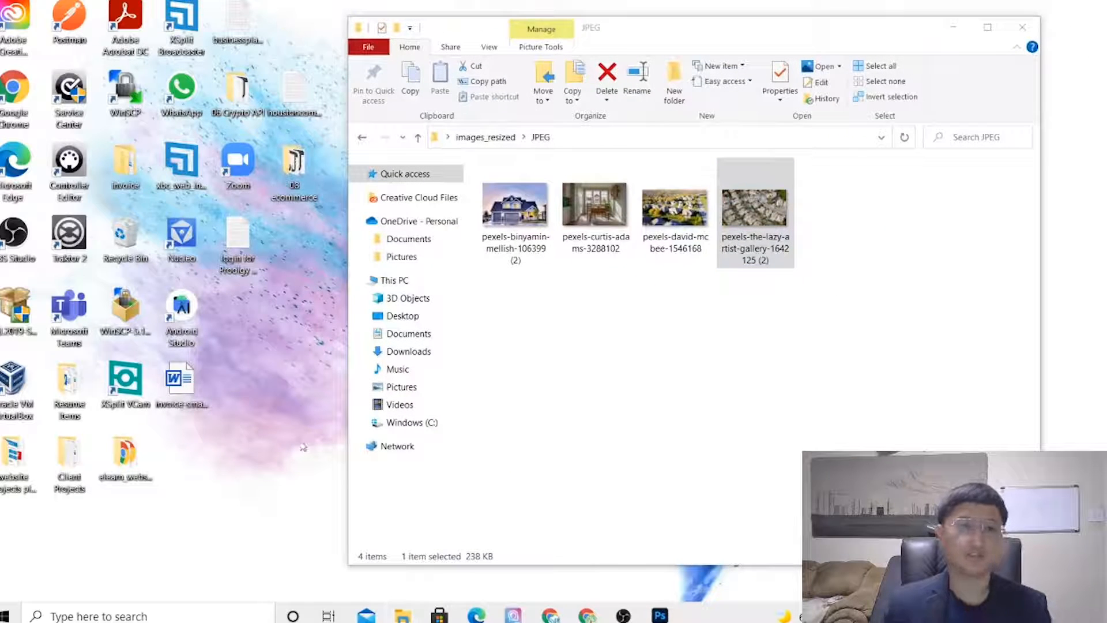
Switch to Photoshop and delete the existing Resize action from the Default Actions set.
left_click(669, 616)
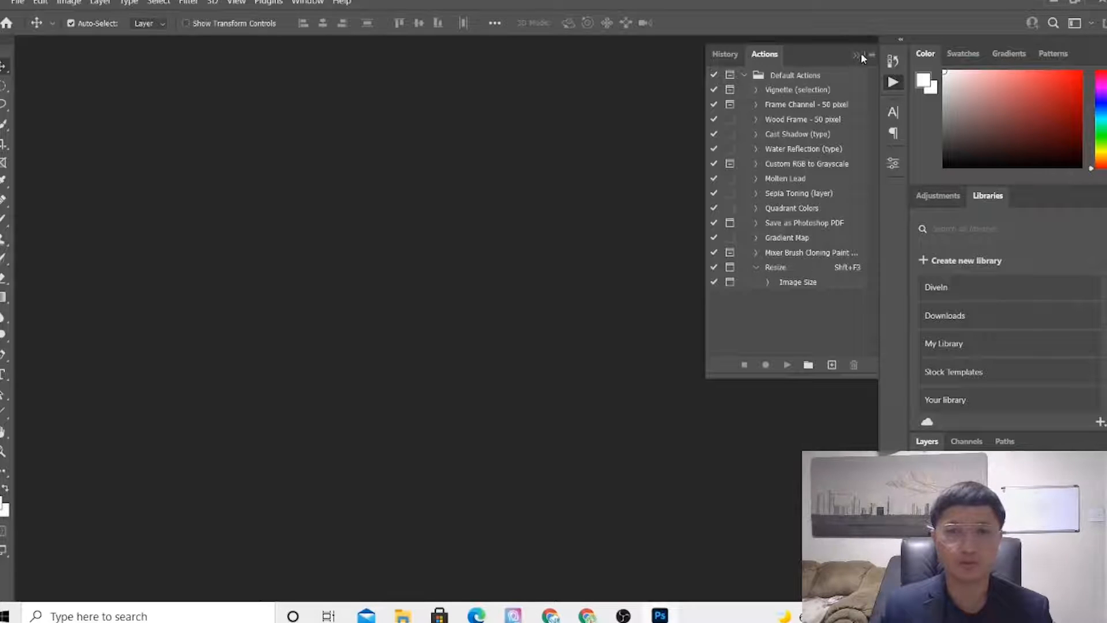
left_click(792, 270)
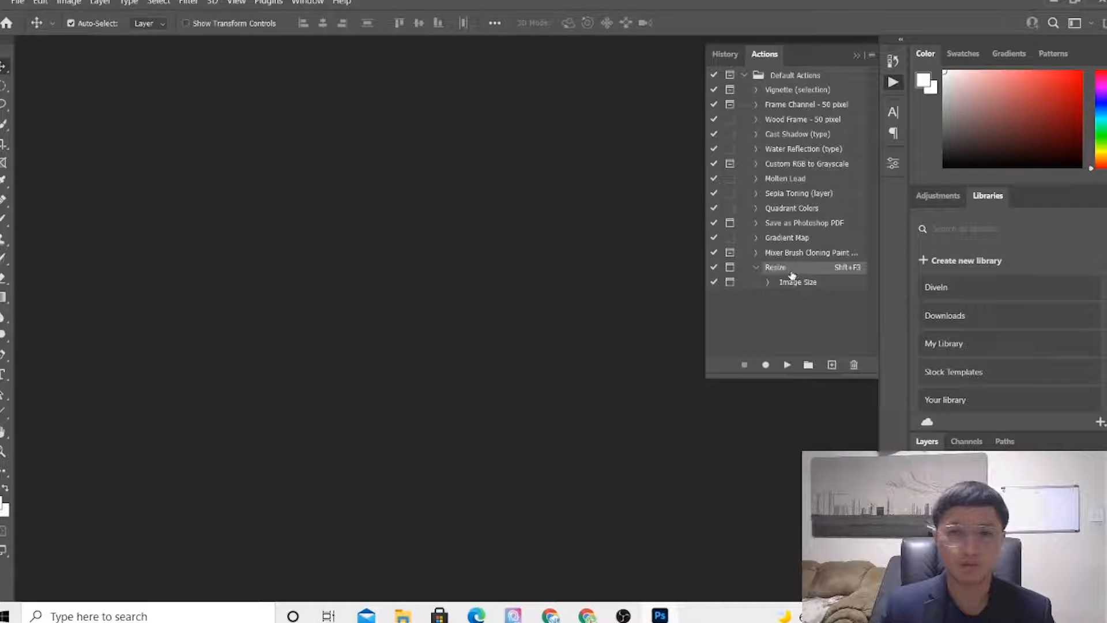
left_click(851, 365)
left_click(539, 241)
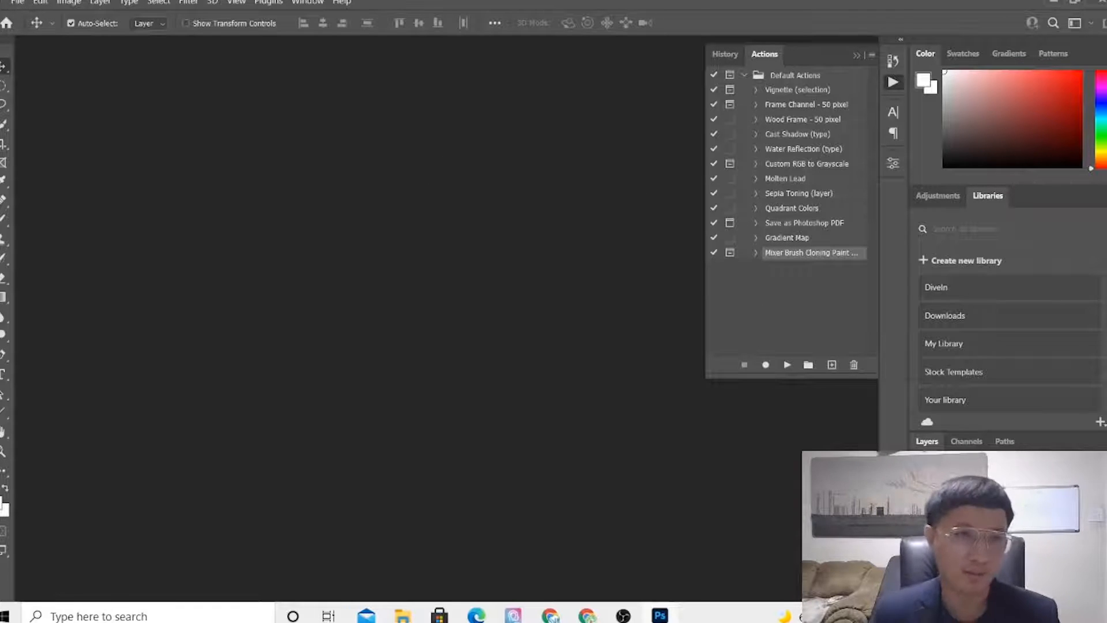
left_click(17, 4)
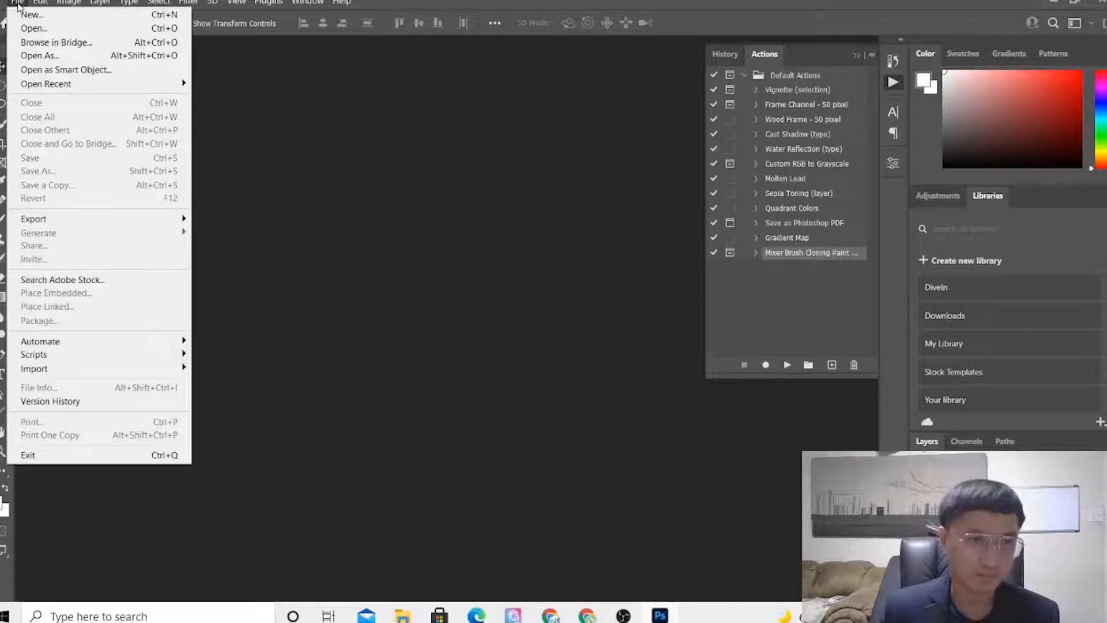
left_click(16, 5)
left_click(17, 5)
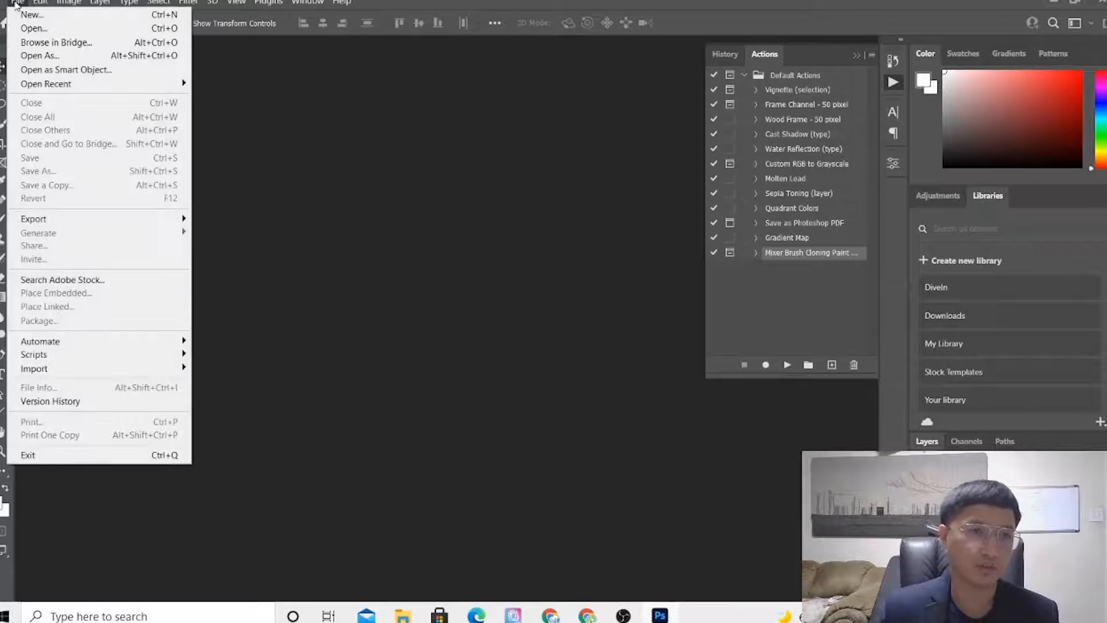
left_click(356, 175)
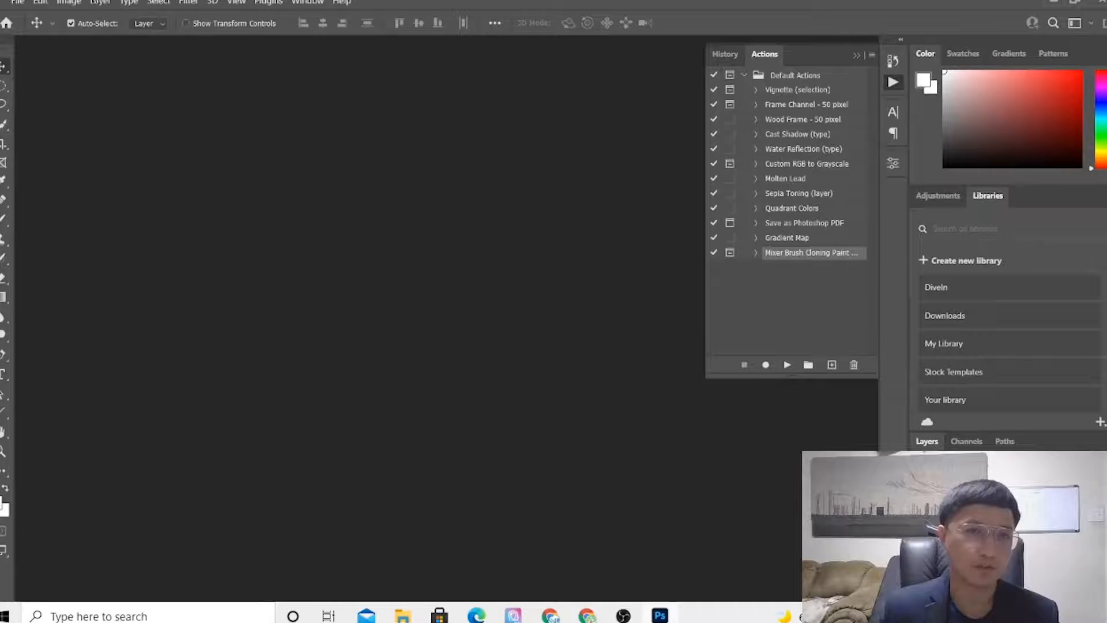
Open the house exterior photo from the images folder on the Desktop.
left_click(13, 5)
left_click(29, 26)
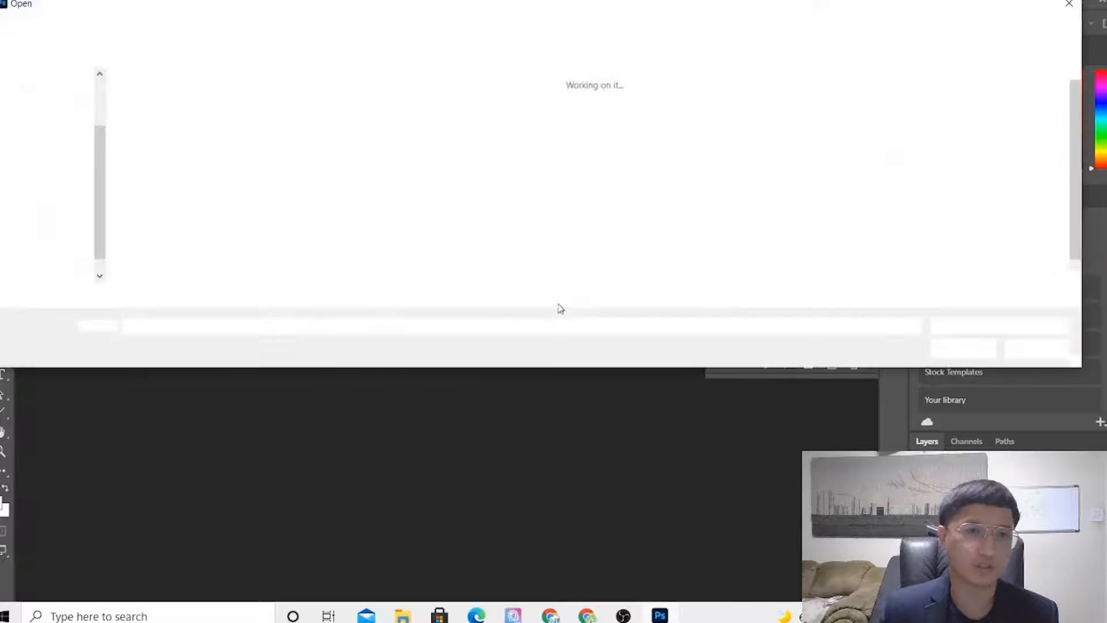
double_click(496, 130)
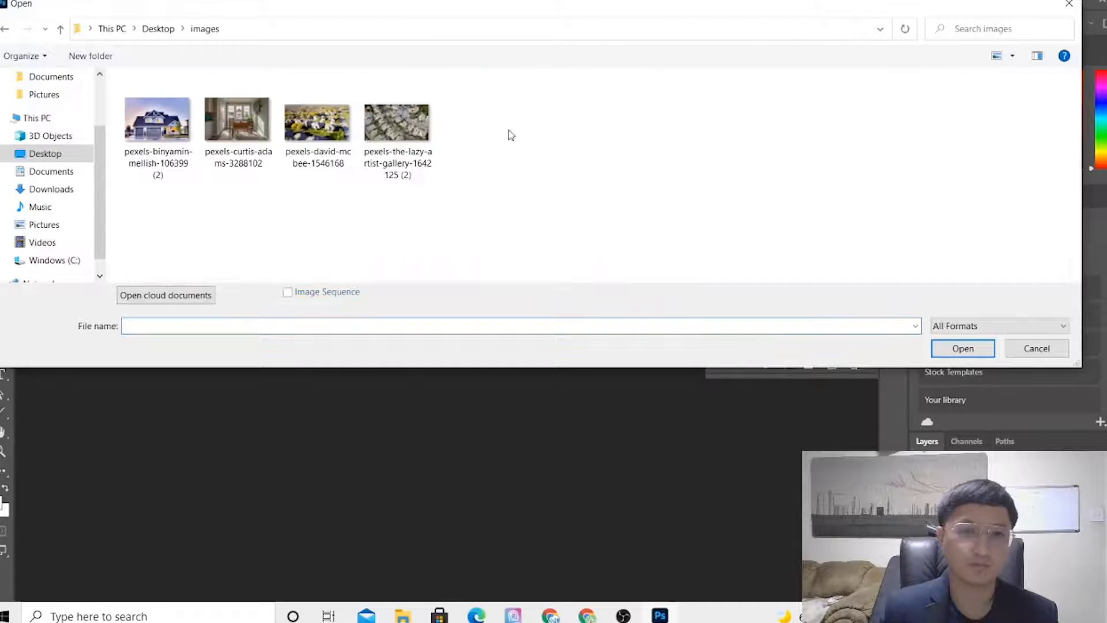
left_click(145, 137)
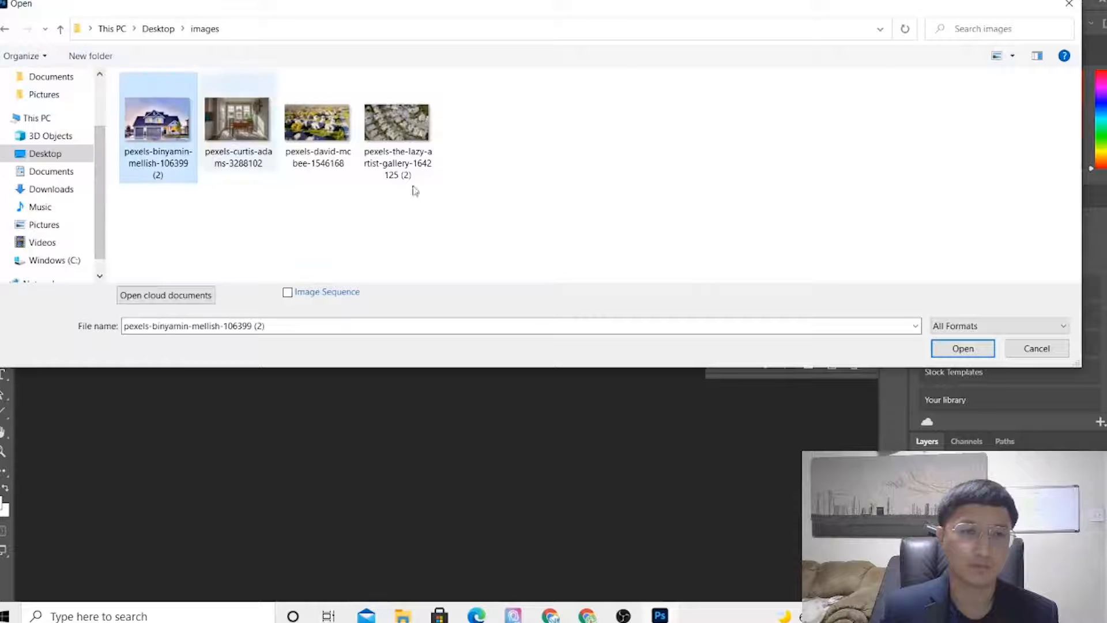
left_click(962, 349)
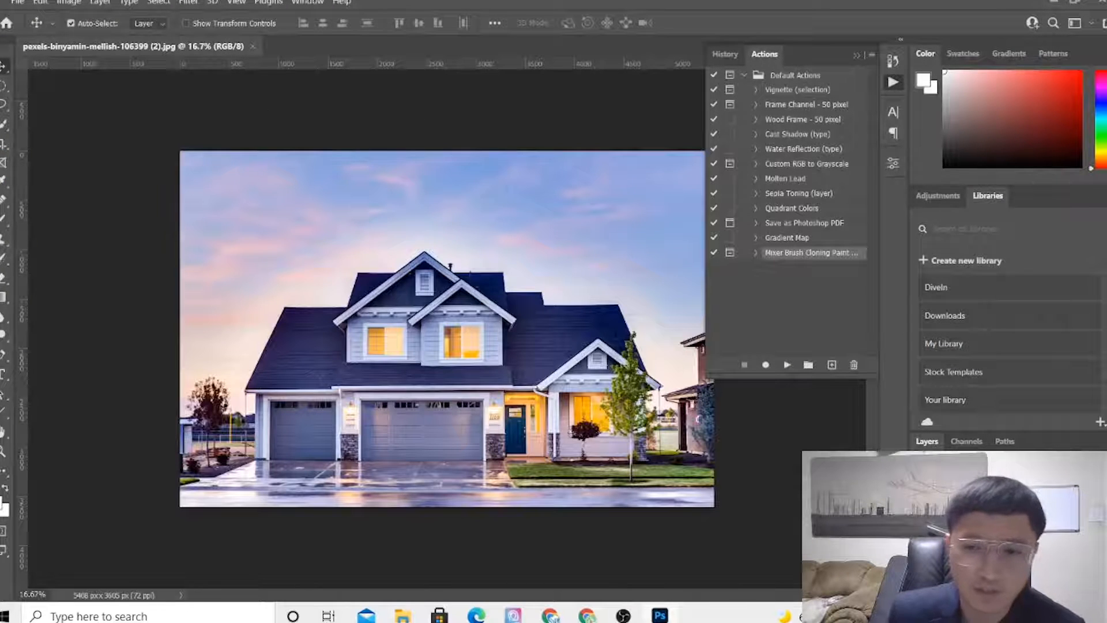
Examine the house photo's width and height in the Image Size settings and close them without changes.
left_click(64, 3)
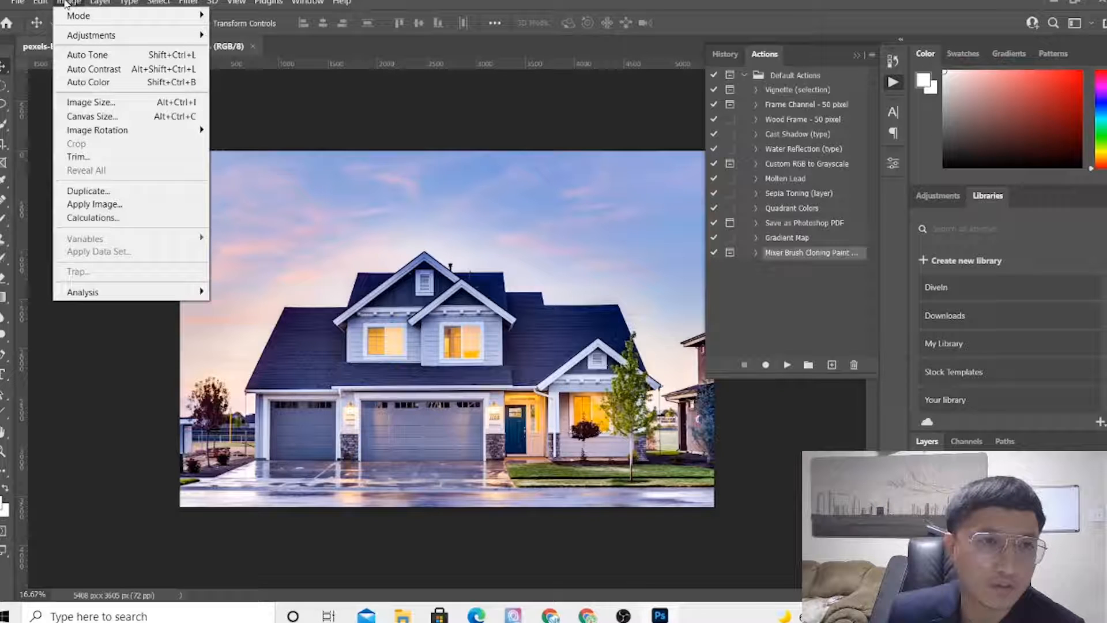
left_click(89, 102)
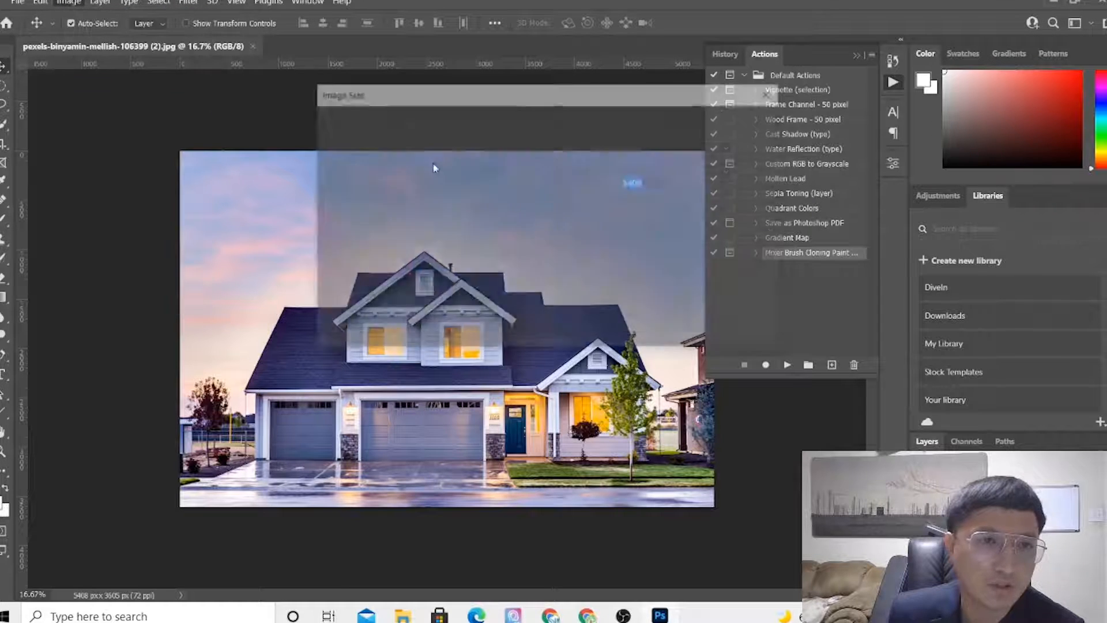
left_click(651, 183)
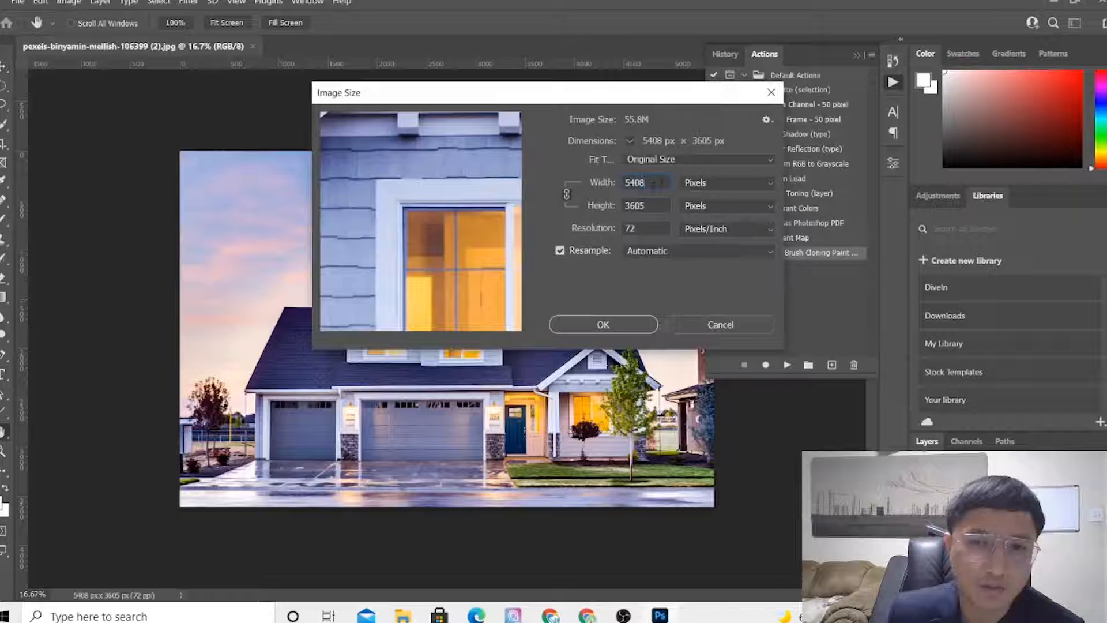
left_click(642, 185)
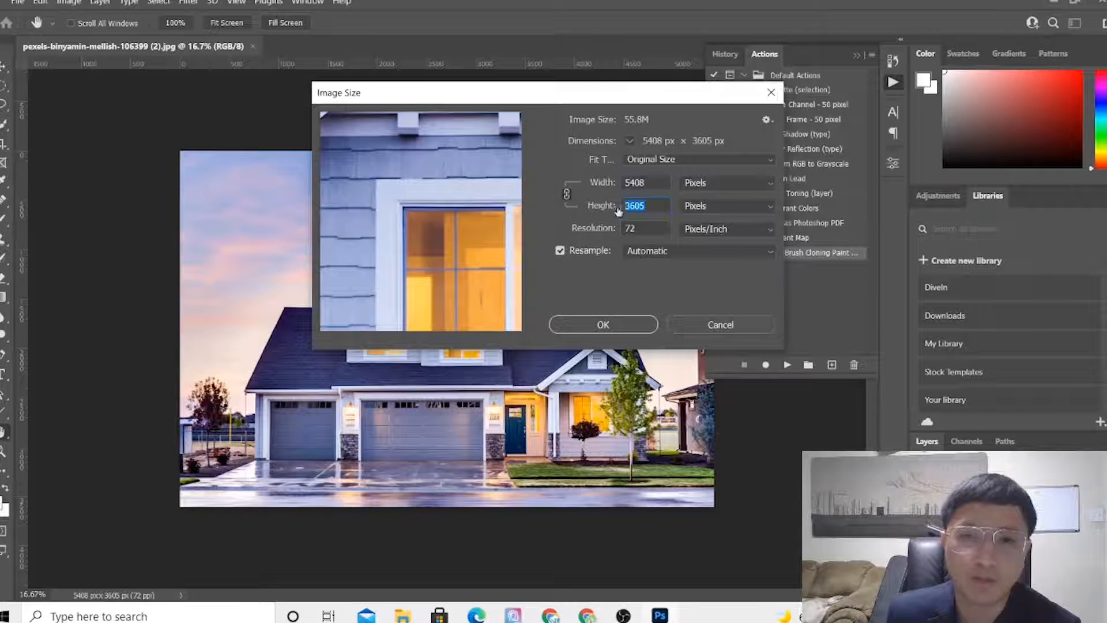
left_click(771, 92)
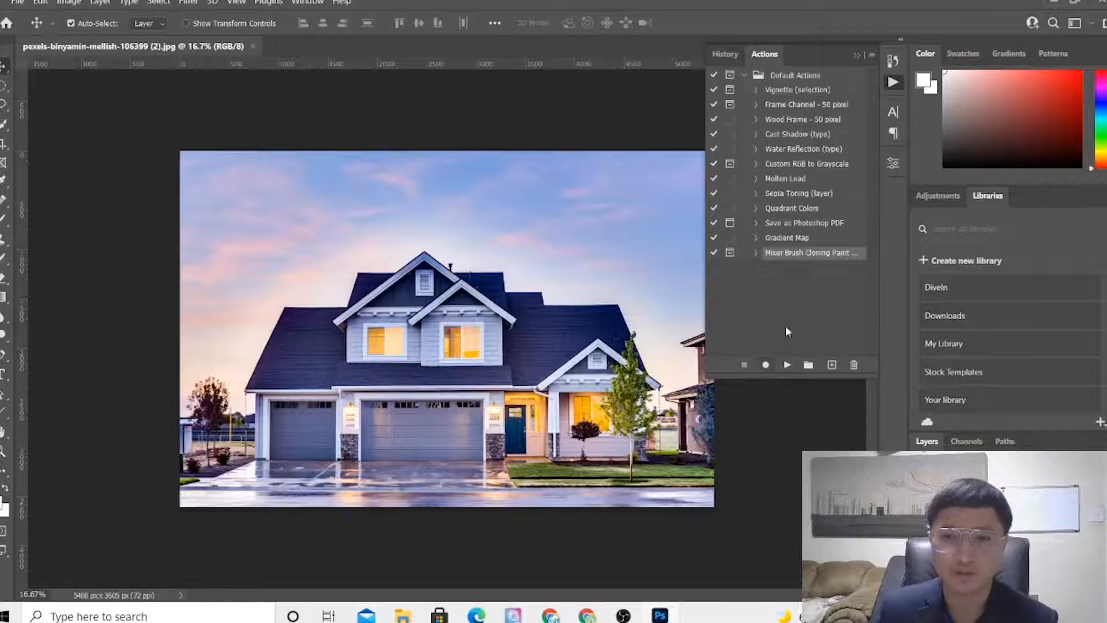
Create an action named Resize in the Default Actions set, assign it function key F2 with Shift, and start recording.
left_click(832, 365)
left_click_drag(521, 169, 365, 169)
type("Resize")
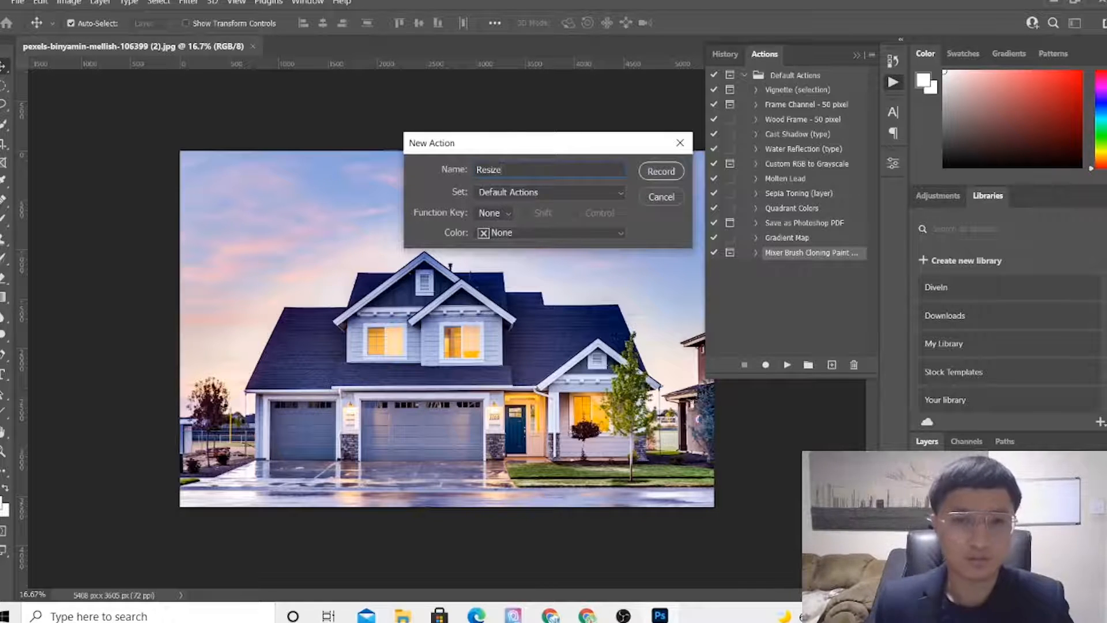
left_click(516, 193)
left_click(518, 196)
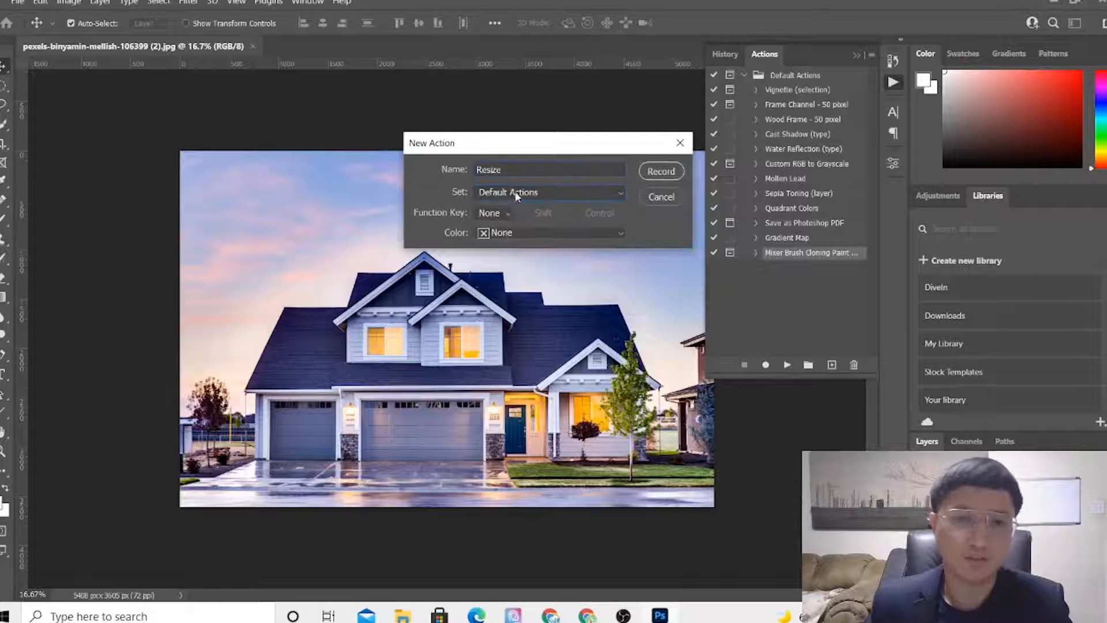
left_click(495, 213)
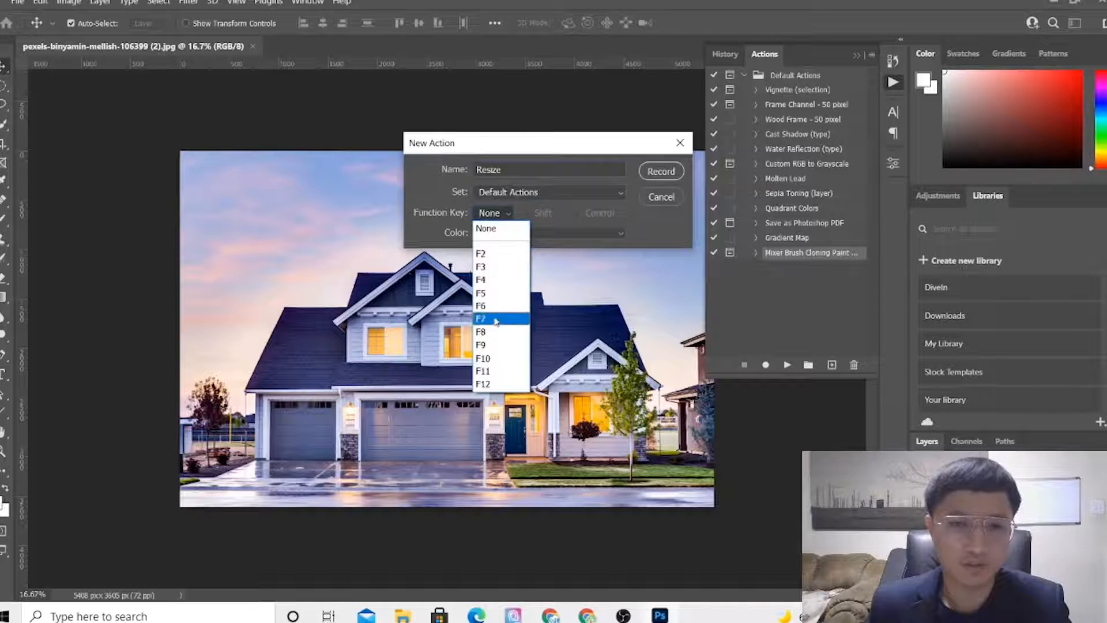
left_click(493, 254)
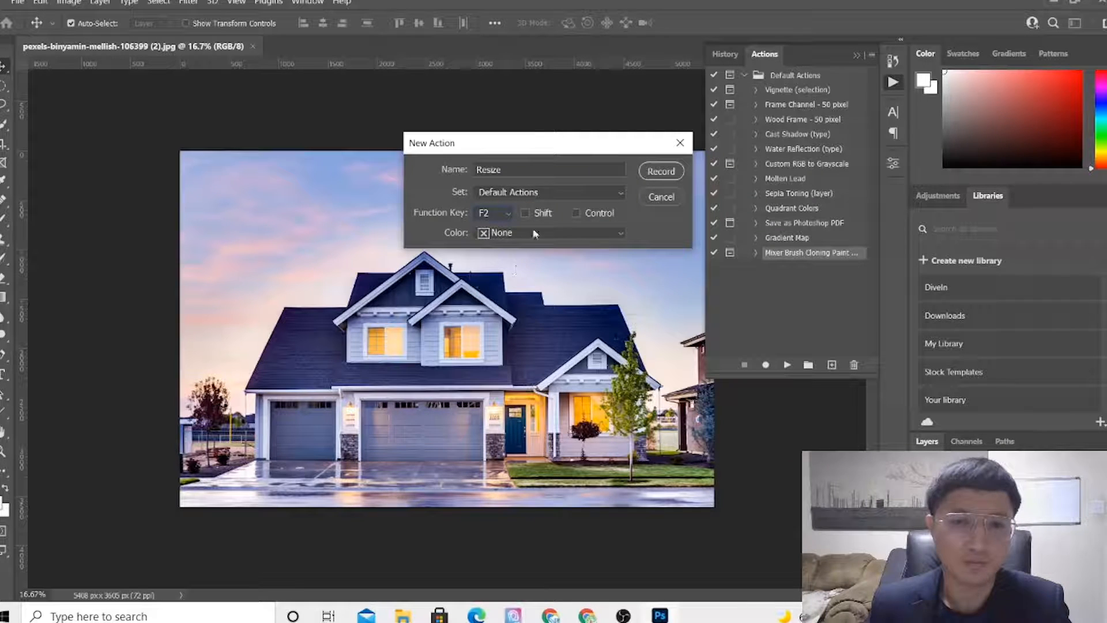
left_click(525, 213)
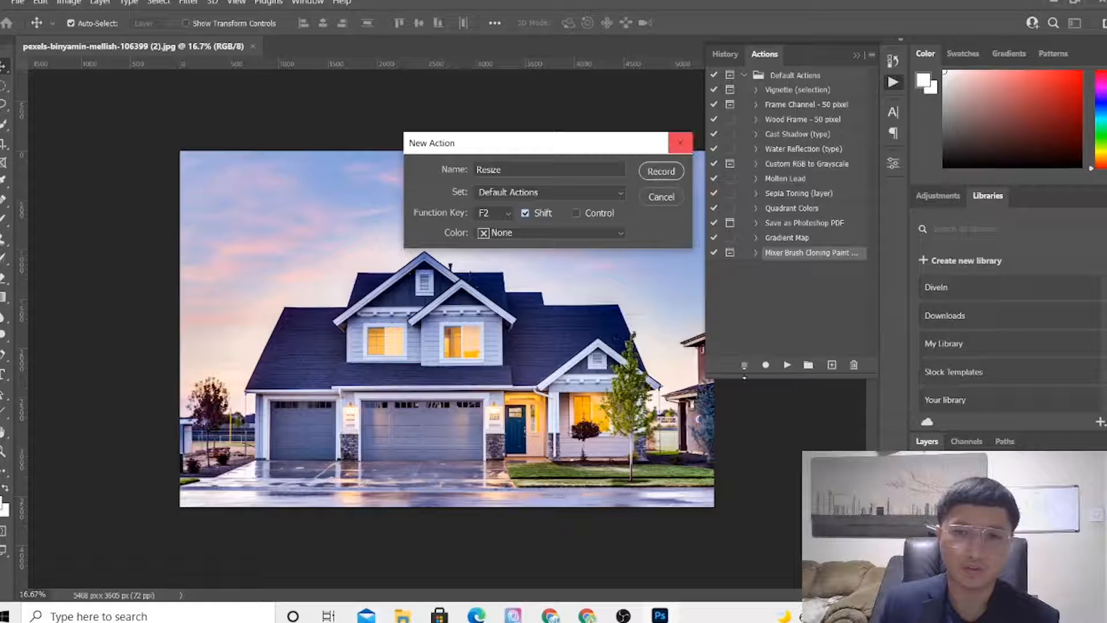
left_click(660, 179)
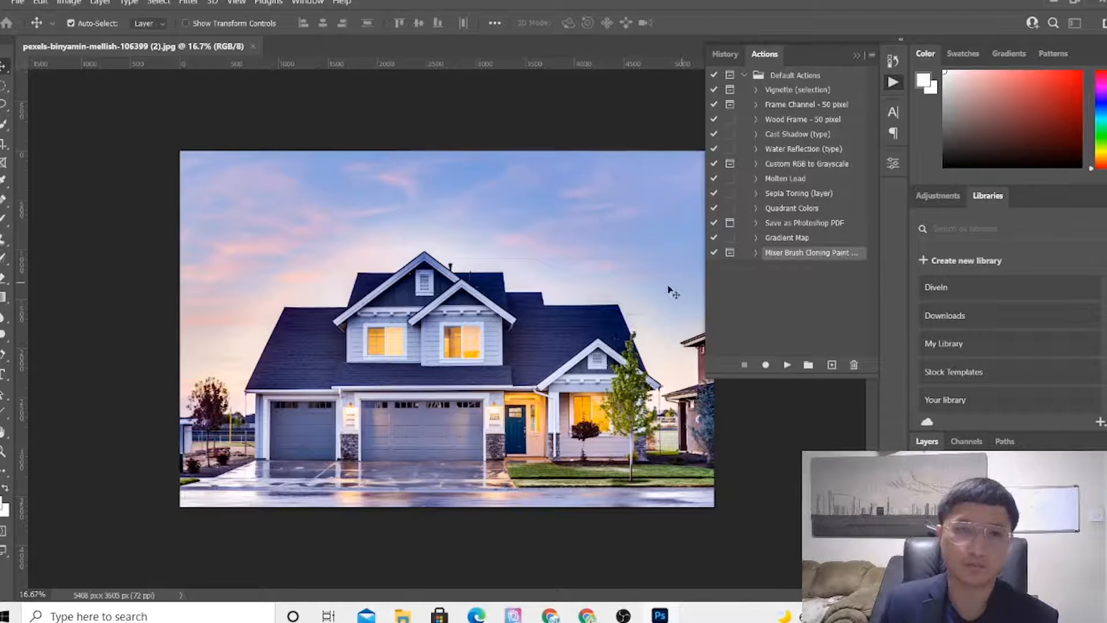
Resize the house photo to 1200 pixels wide with linked proportions, stop recording, and select the Resize action.
left_click(69, 3)
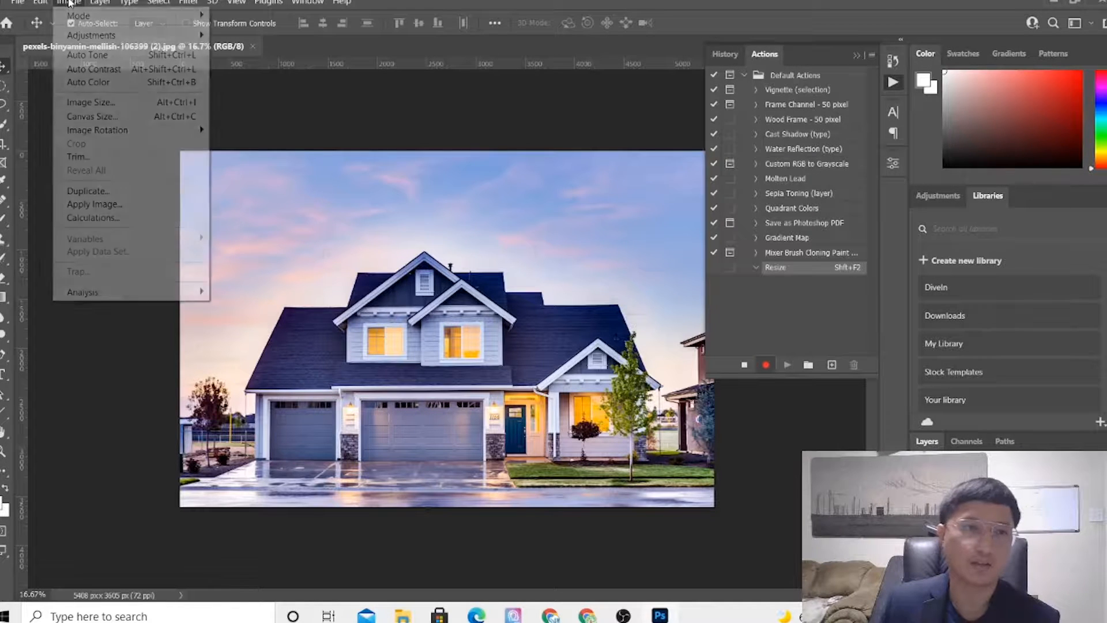
left_click(93, 103)
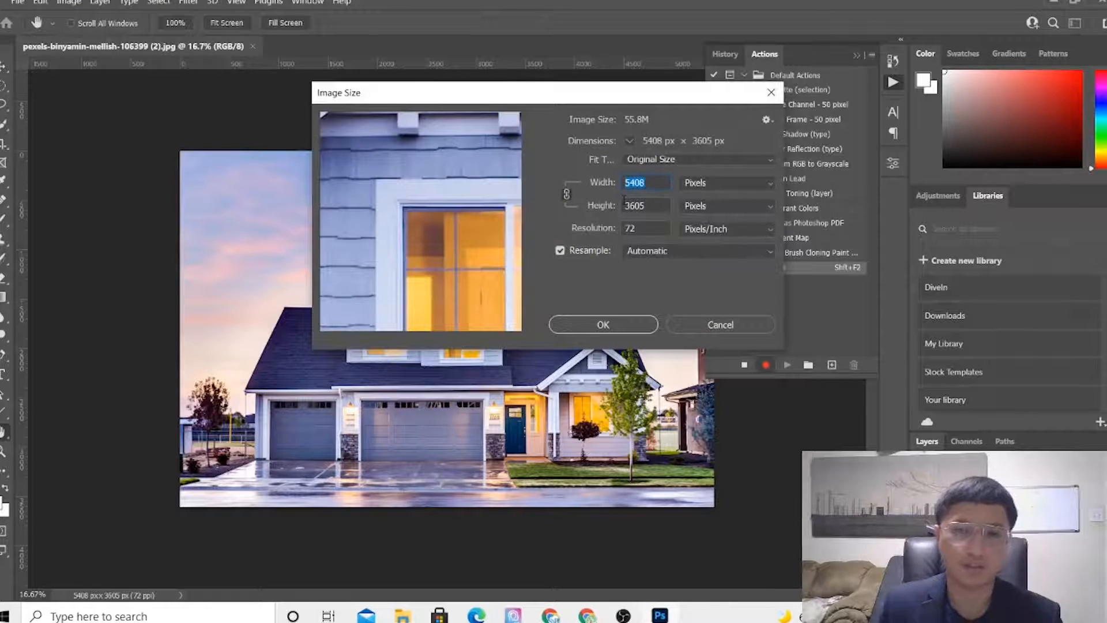
type("1200")
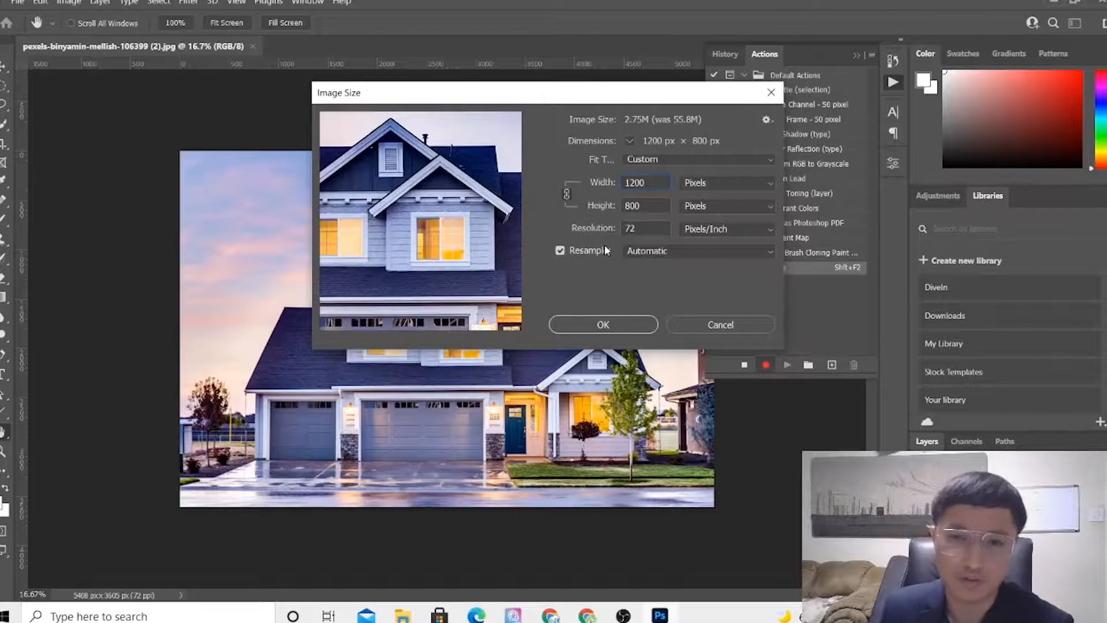
left_click(599, 323)
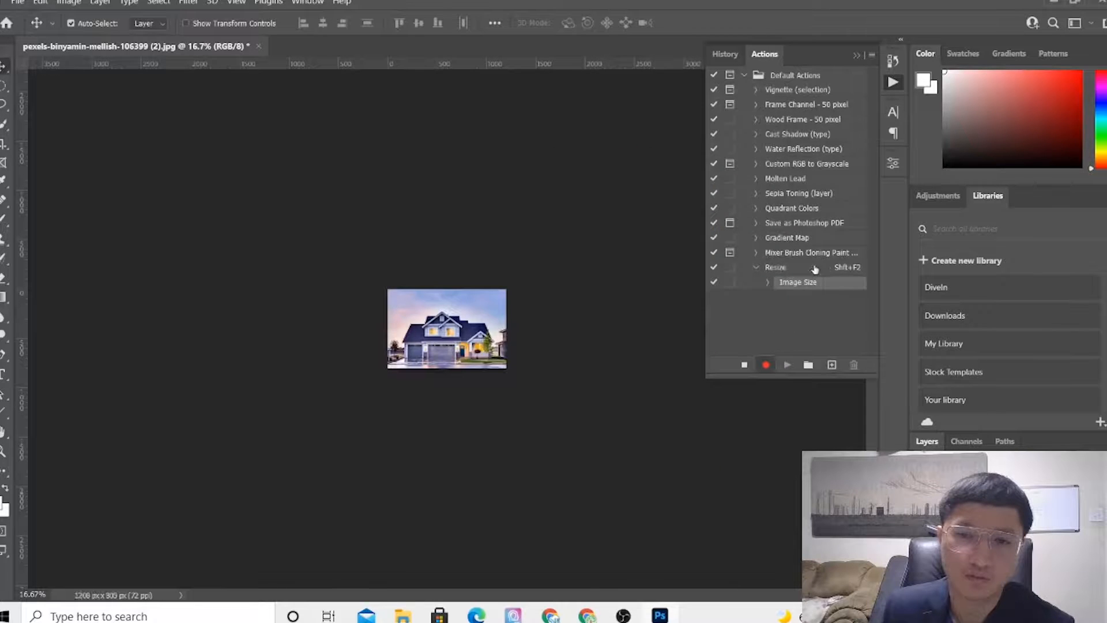
left_click(745, 366)
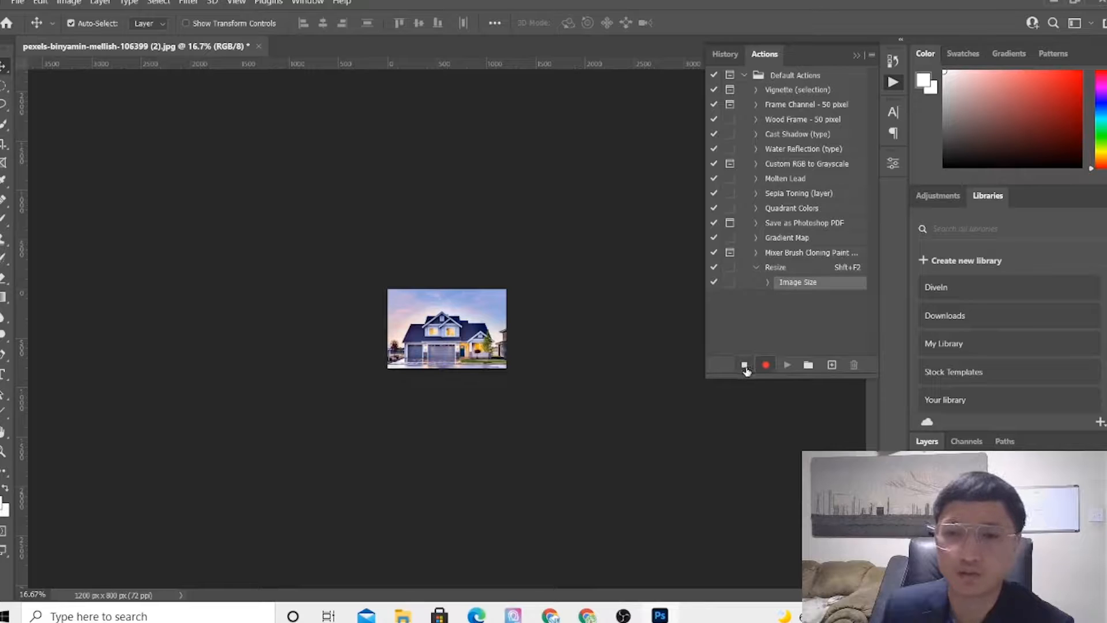
left_click(787, 268)
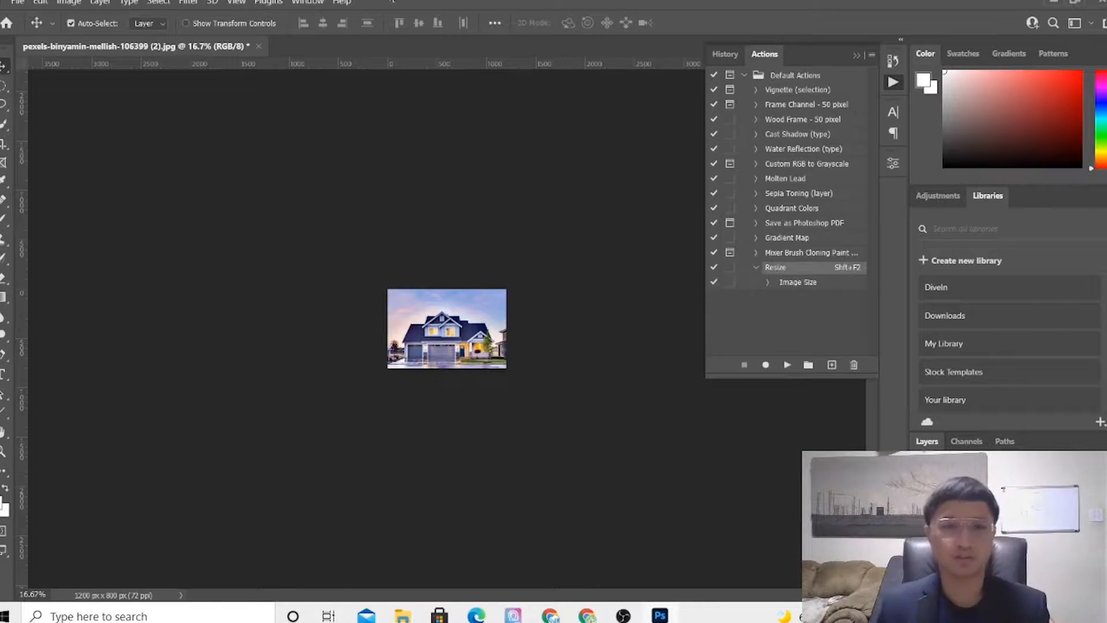
Open the dining room photo from the images folder on the Desktop.
left_click(18, 3)
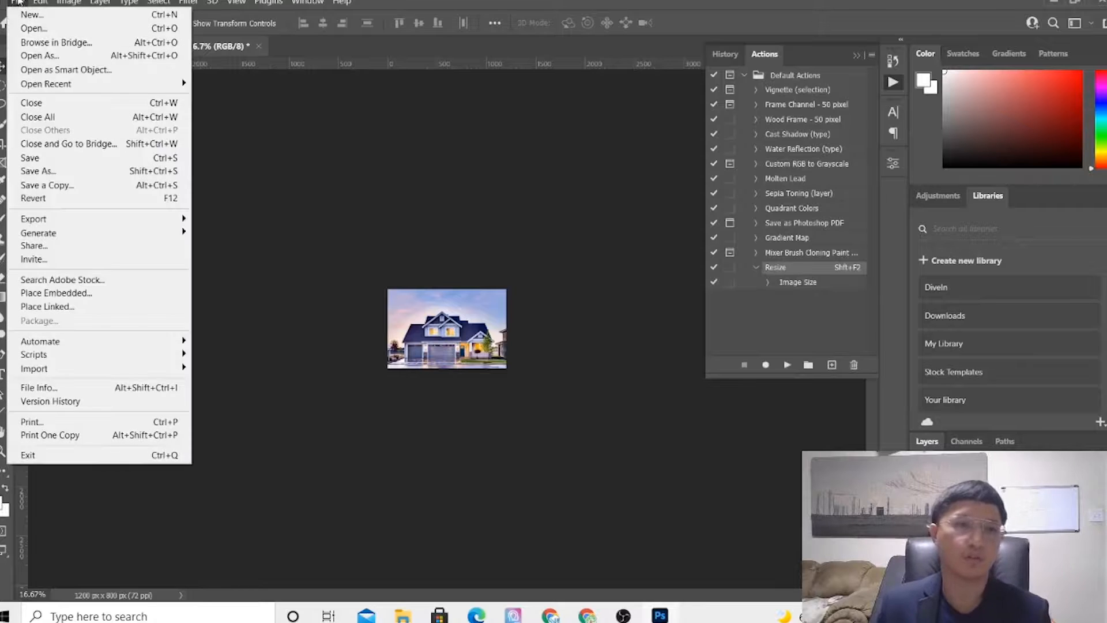
left_click(40, 29)
left_click(239, 124)
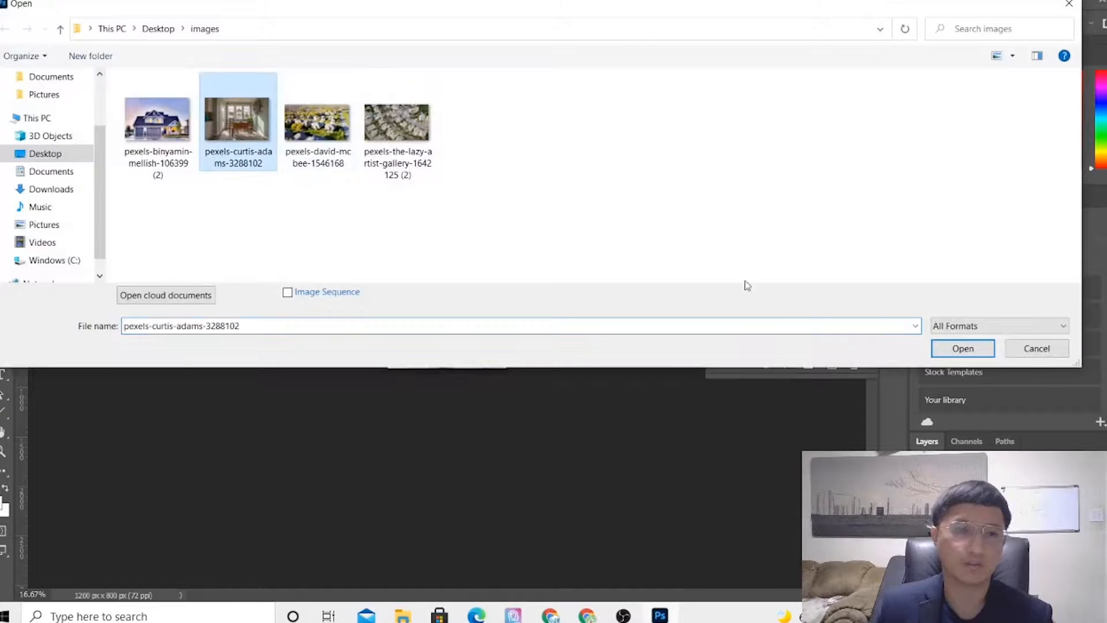
left_click(963, 348)
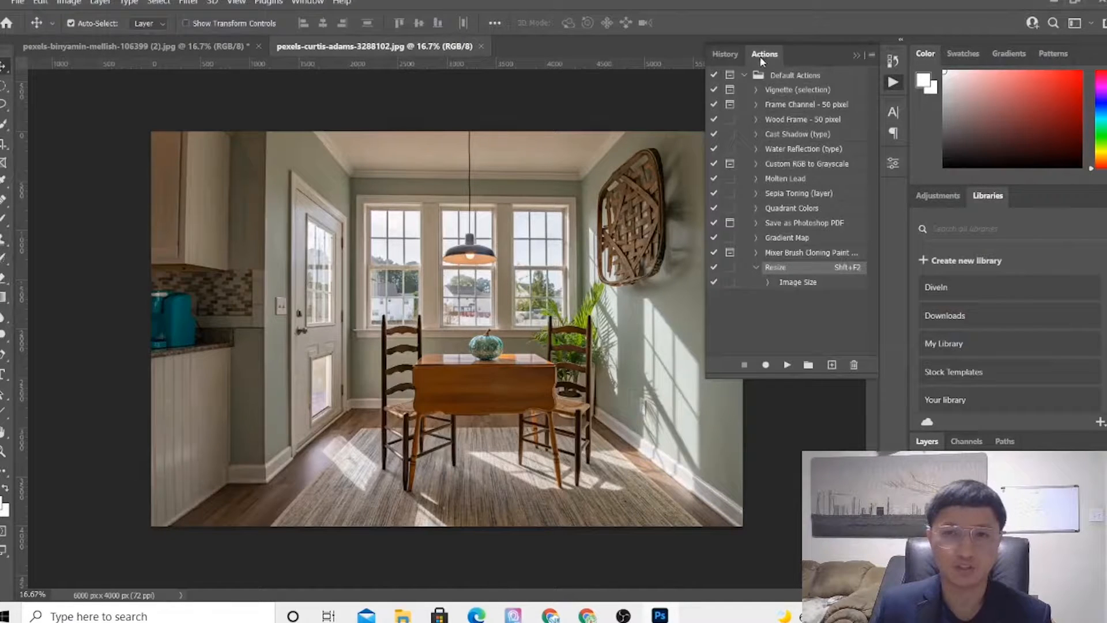
Collapse and redisplay the Actions list, and play the Resize action on the dining room photo.
left_click(856, 56)
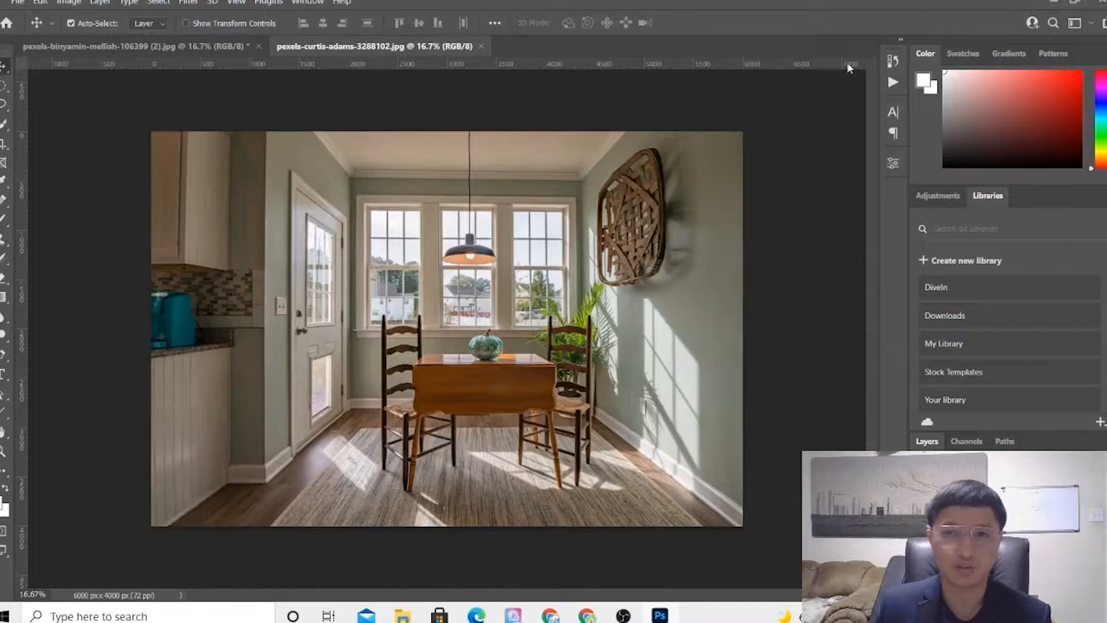
left_click(308, 2)
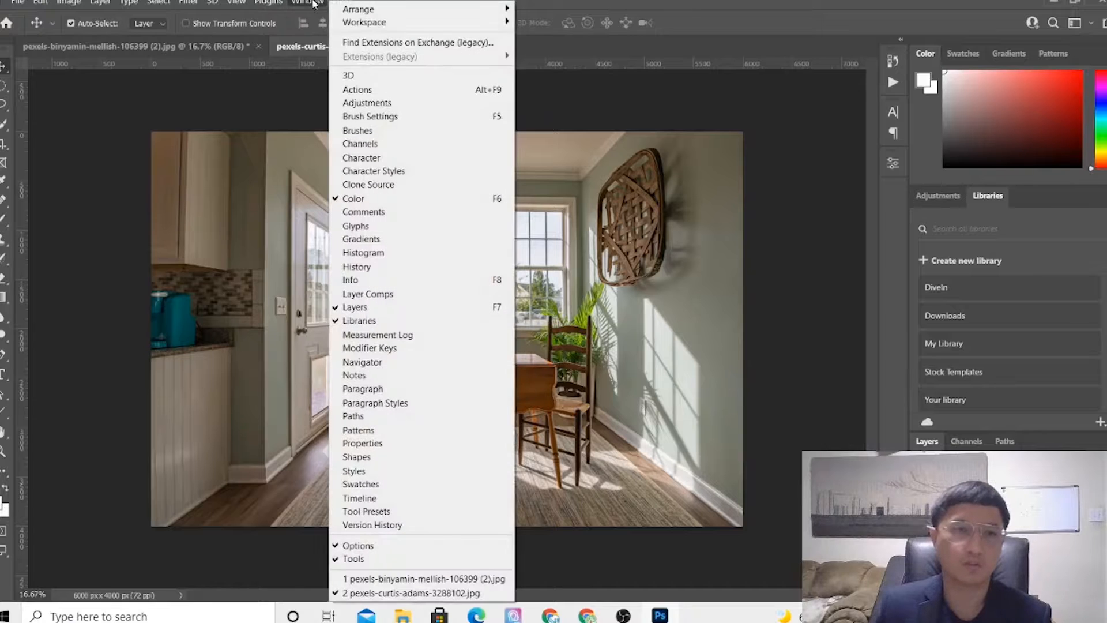
left_click(378, 90)
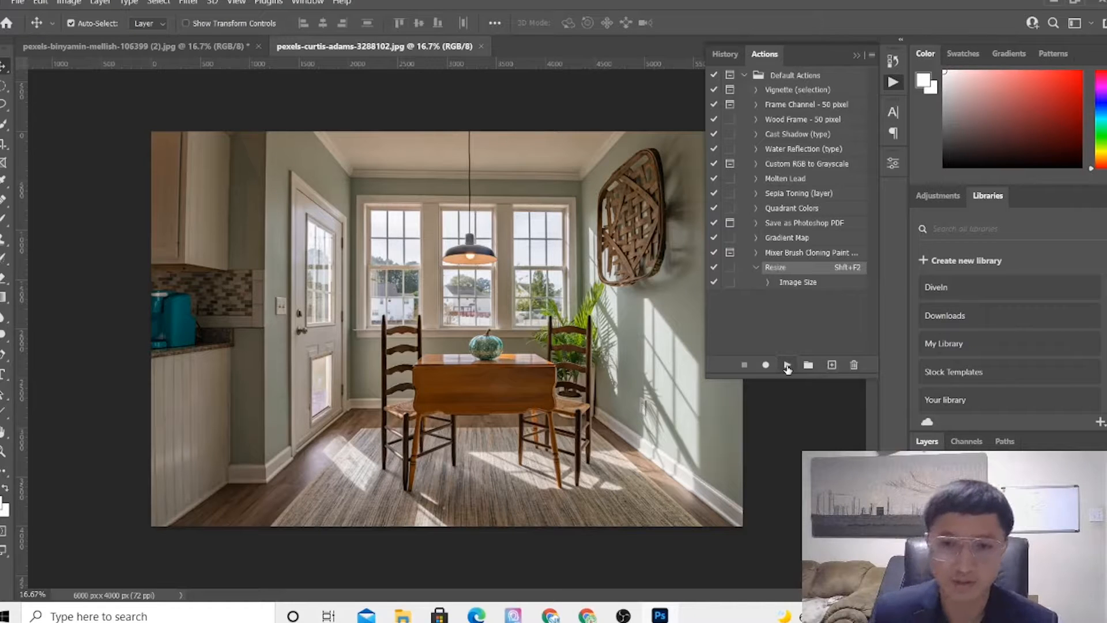
left_click(787, 366)
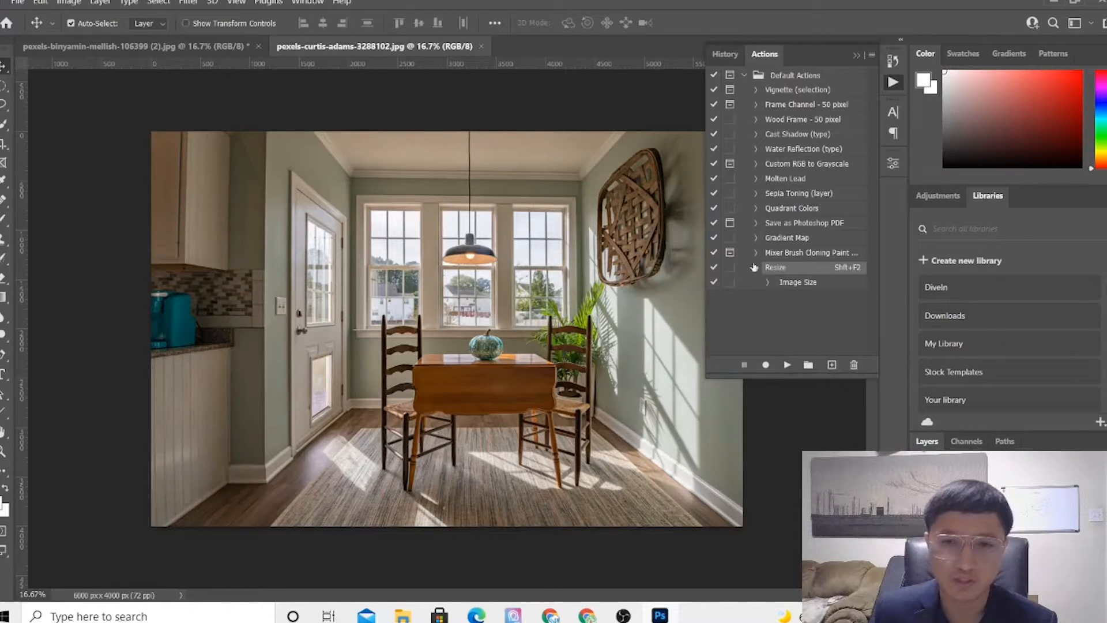
Check the dining room photo's width and height in the Image Size settings and close them without changes.
left_click(67, 2)
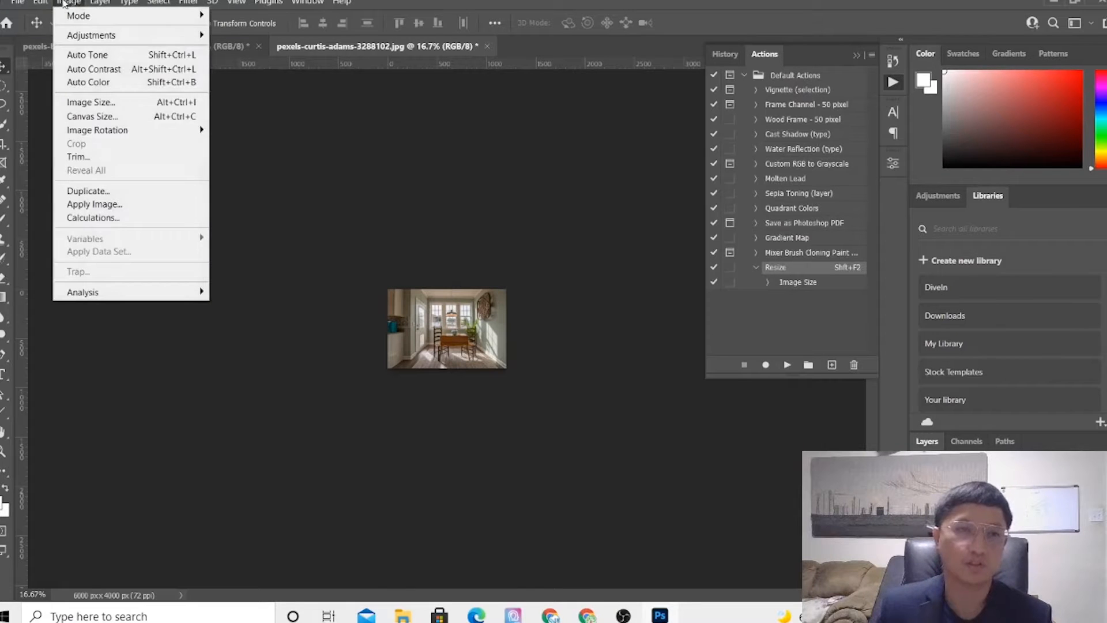
left_click(90, 102)
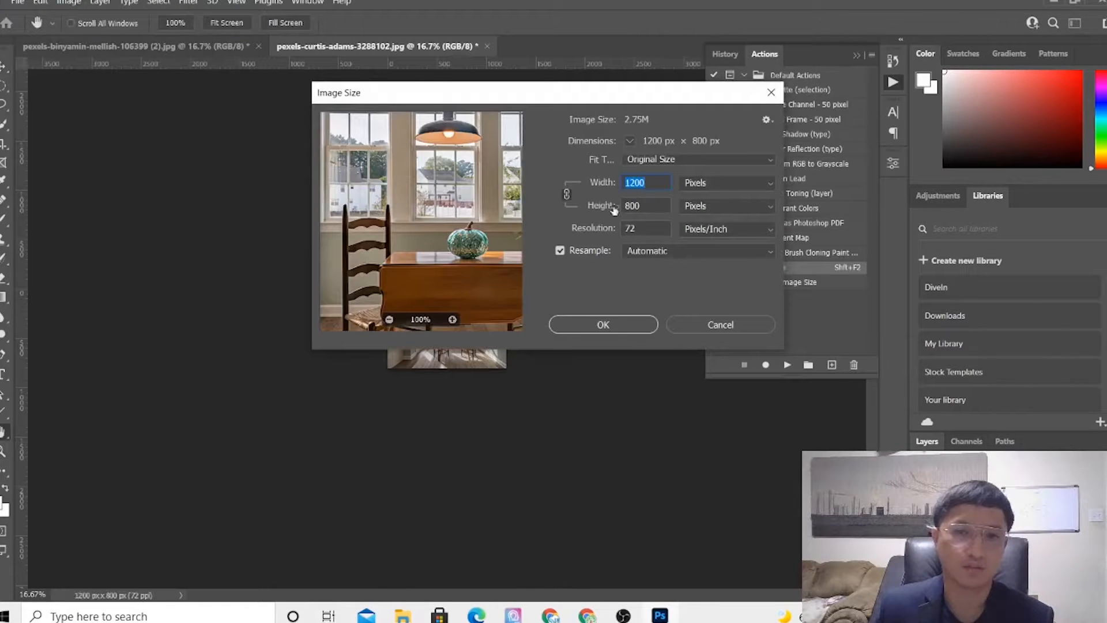
left_click(603, 325)
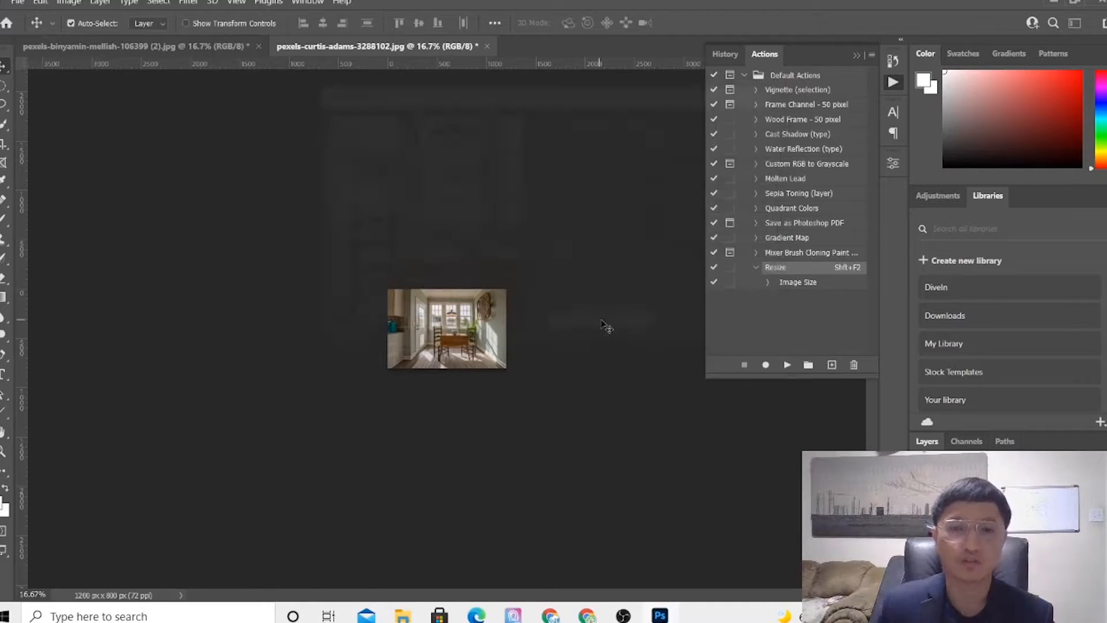